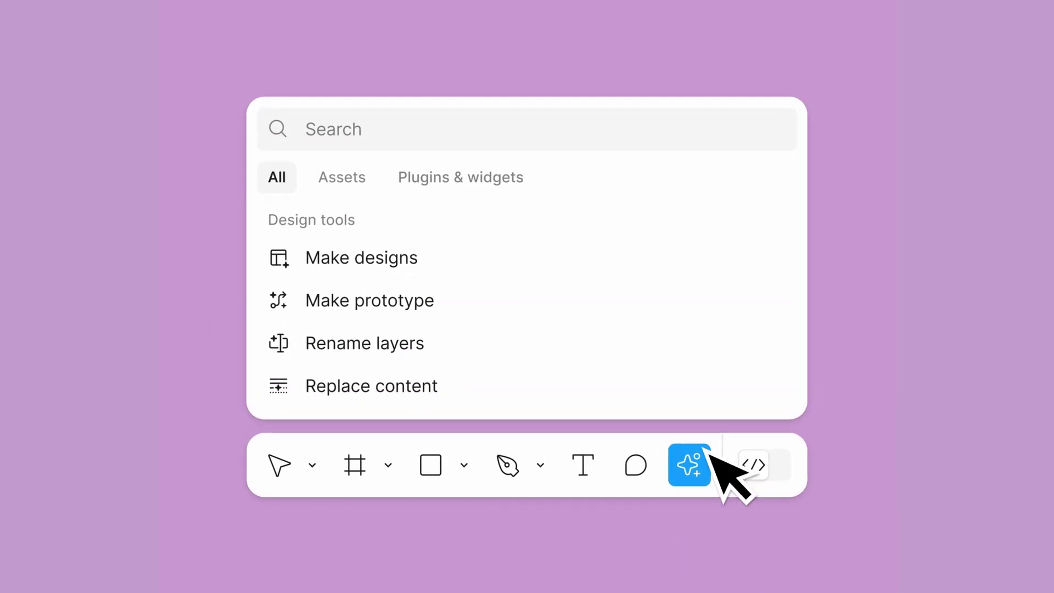
Start an AI-generated design with the prompt 'Make a form'.
left_click(483, 264)
type("Make a form")
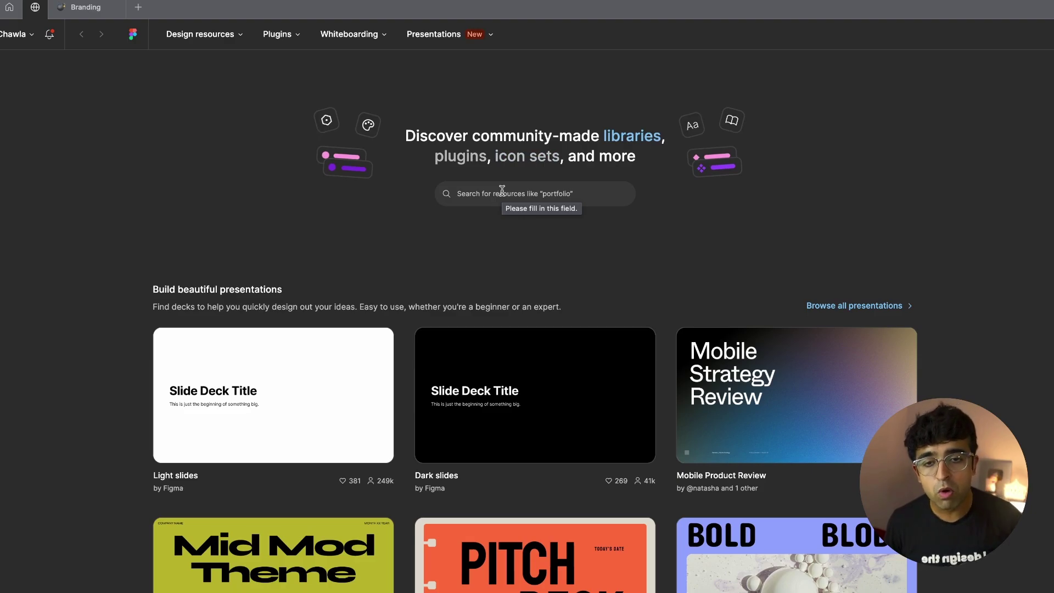
Scroll through the Figma Community home page to browse its resources.
scroll(571, 247, "down", 10)
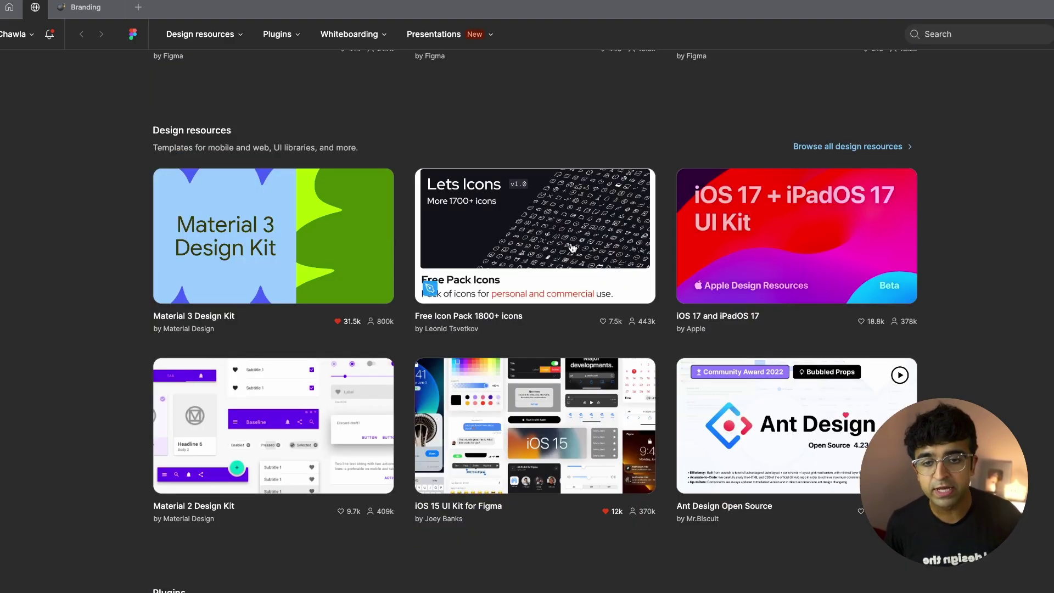
scroll(571, 248, "down", 3)
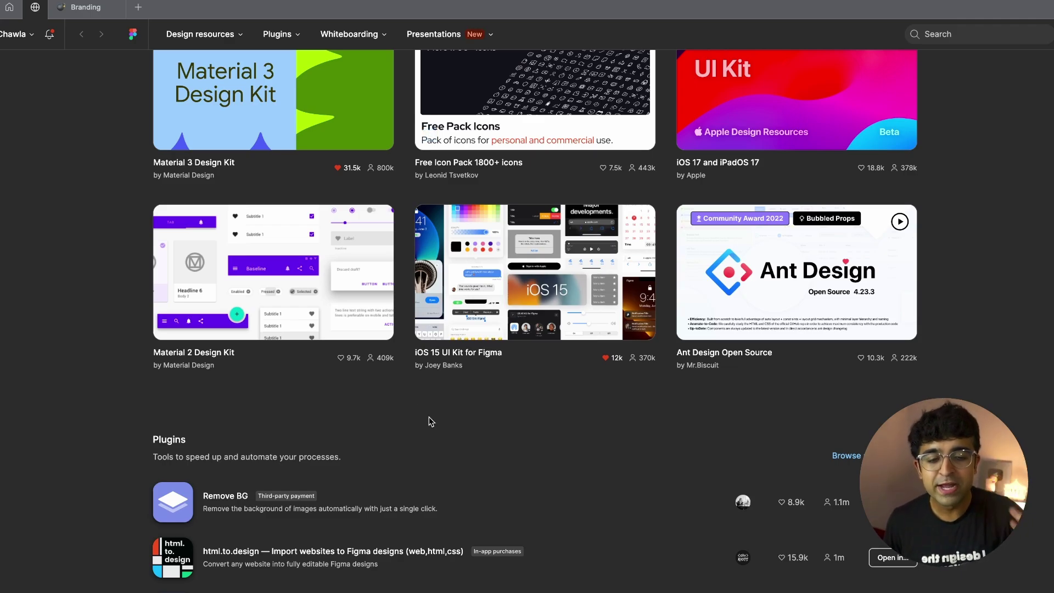
scroll(429, 417, "down", 7)
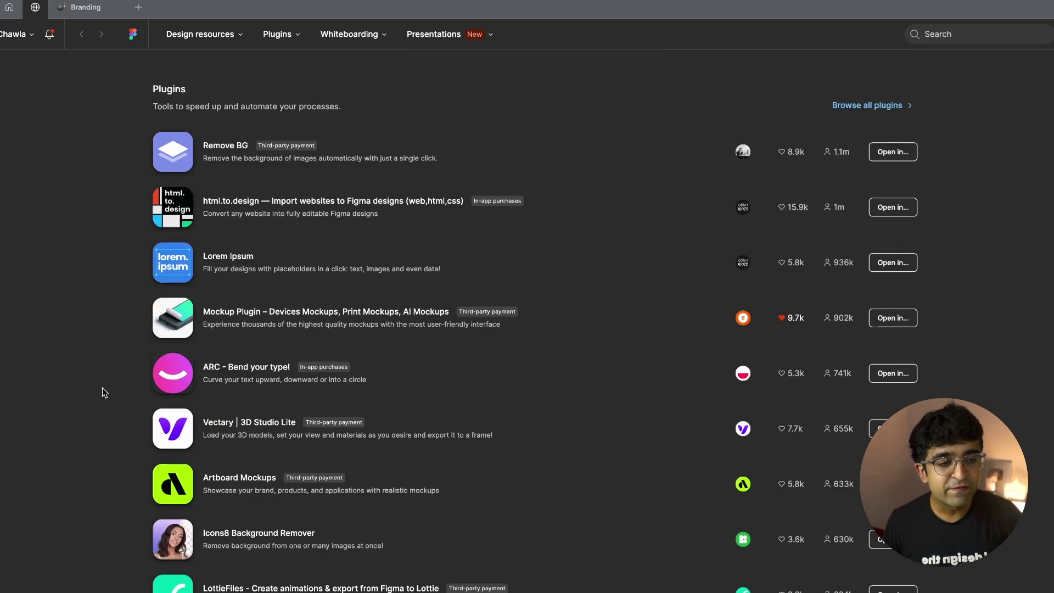
scroll(102, 387, "down", 5)
scroll(103, 387, "up", 6)
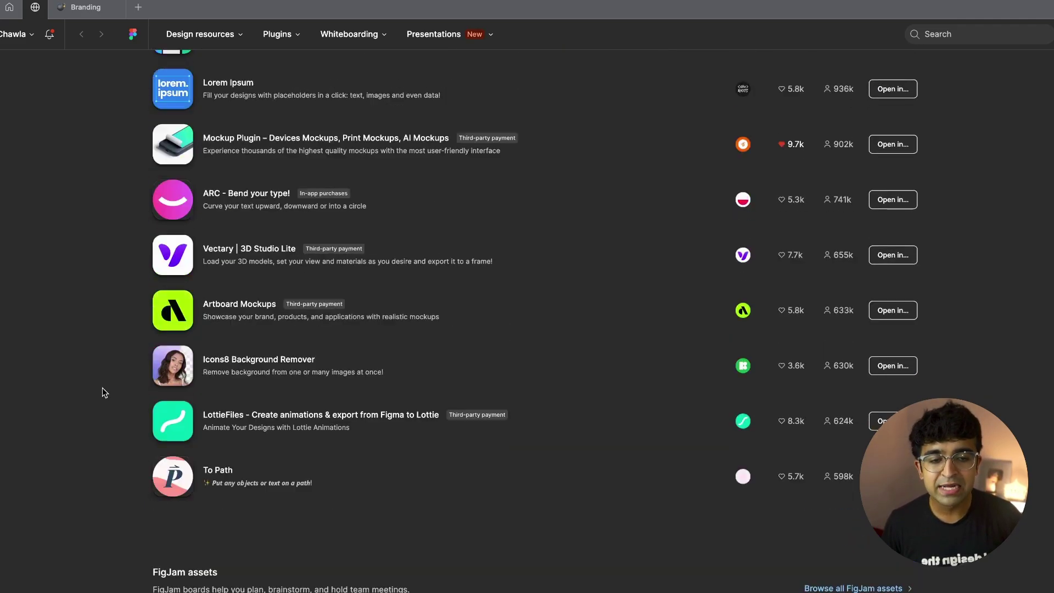
scroll(430, 345, "up", 9)
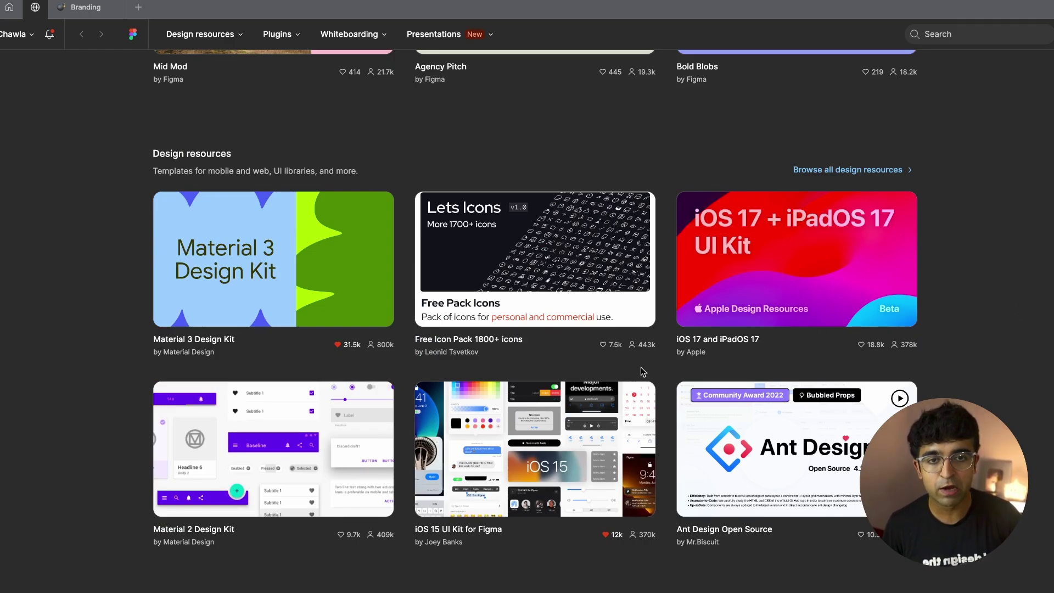
scroll(641, 369, "down", 18)
scroll(640, 372, "down", 18)
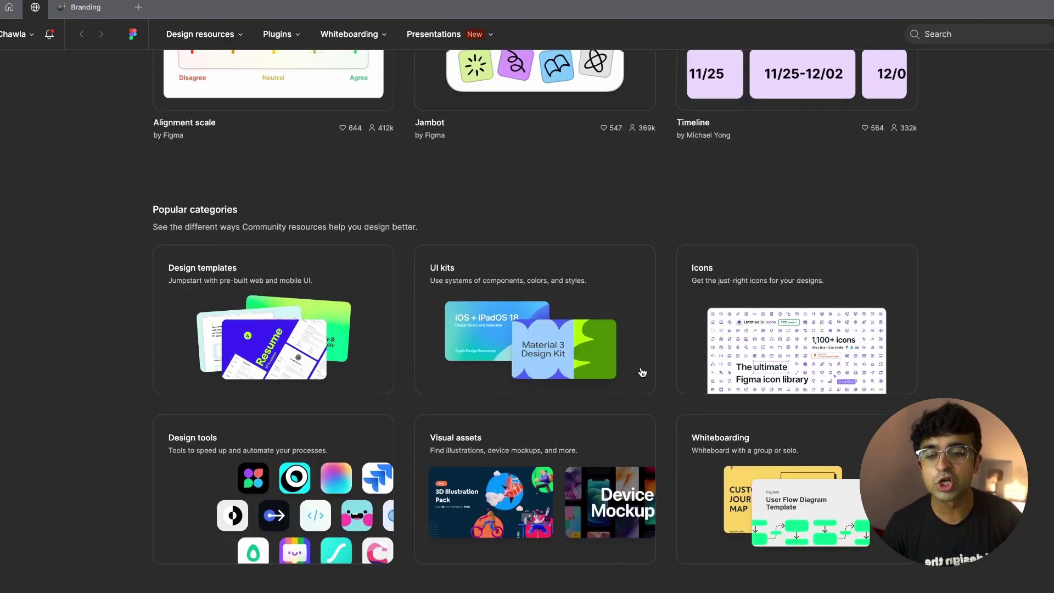
scroll(641, 366, "down", 6)
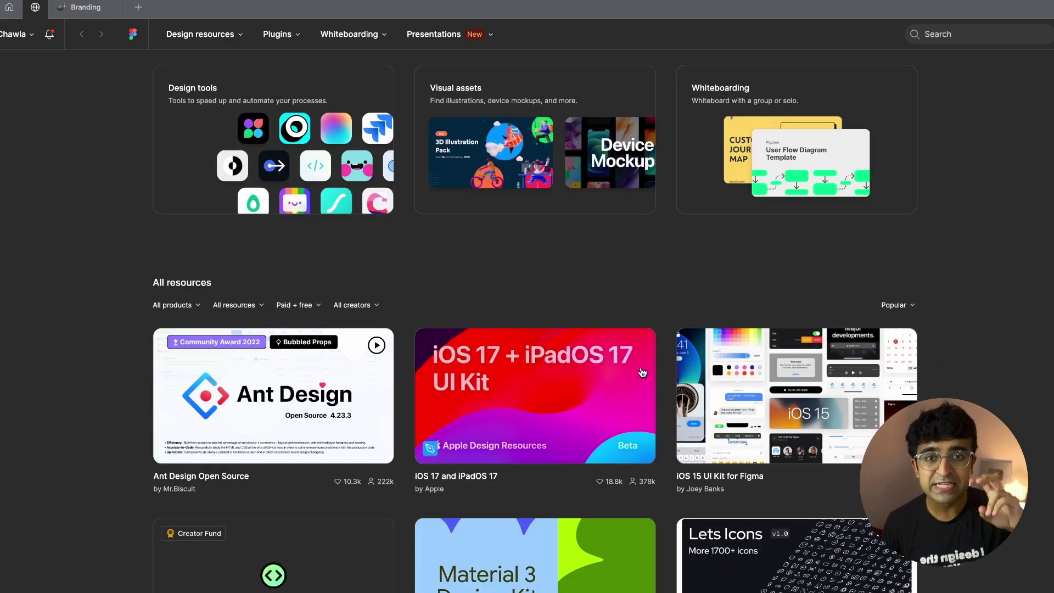
scroll(643, 372, "down", 1)
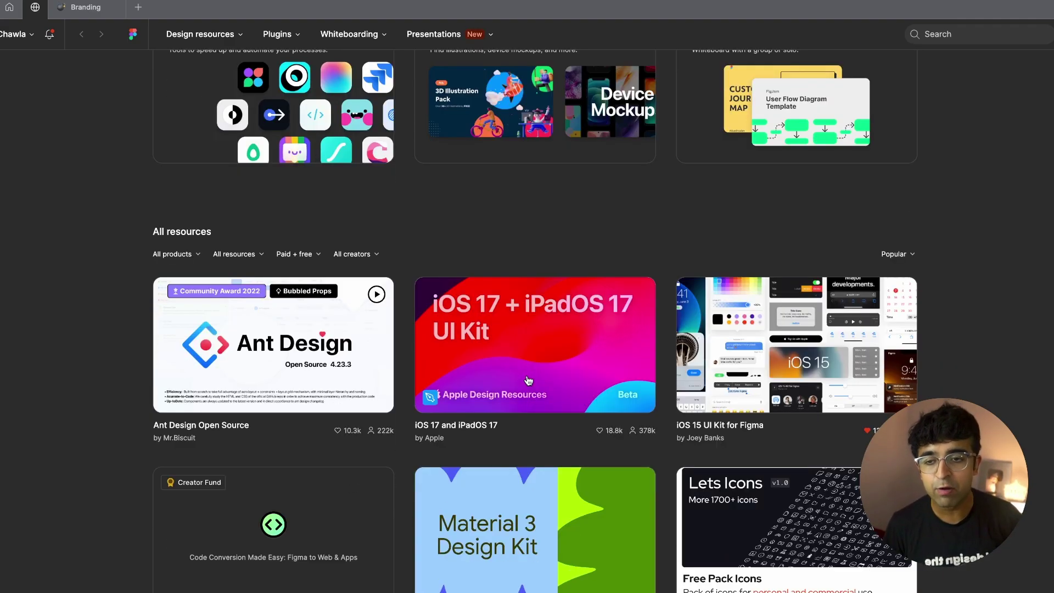
scroll(299, 242, "down", 3)
Open the Paid + free filter, then return to the top and show the Plugins categories.
left_click(293, 105)
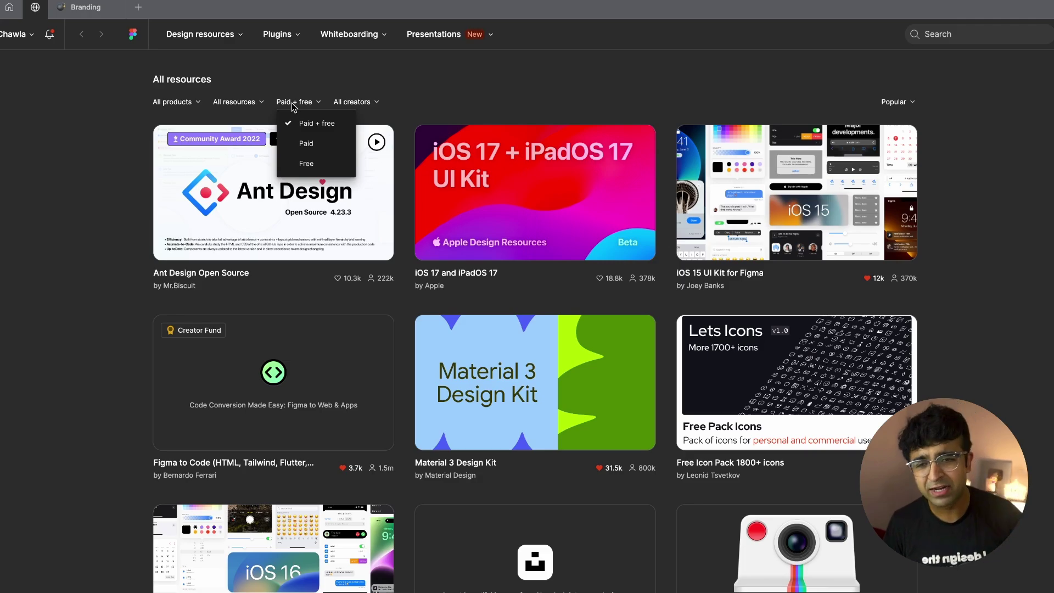
scroll(351, 165, "up", 10)
mouse_move(277, 34)
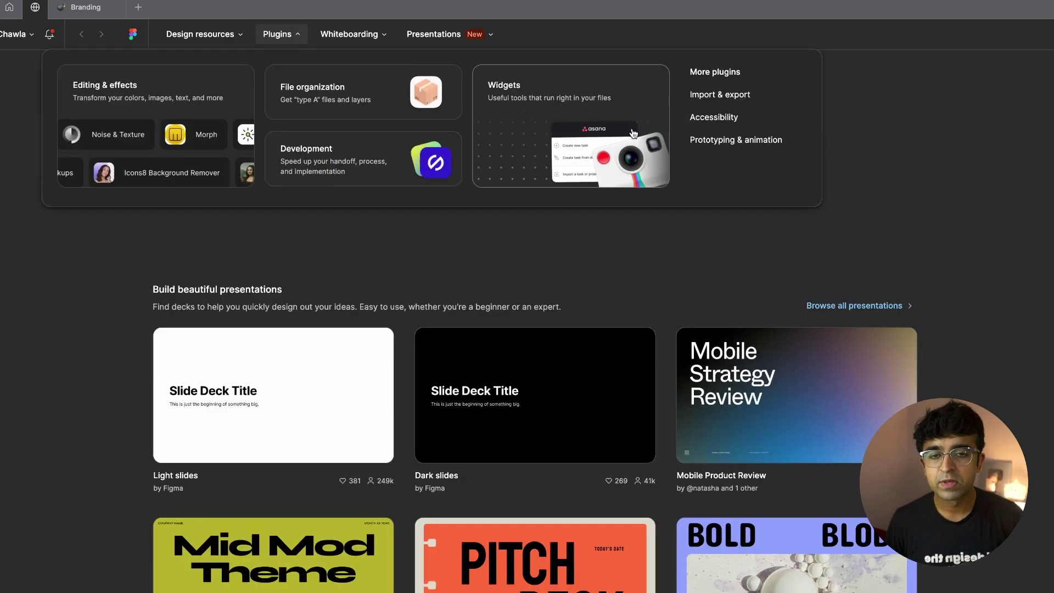
left_click(716, 72)
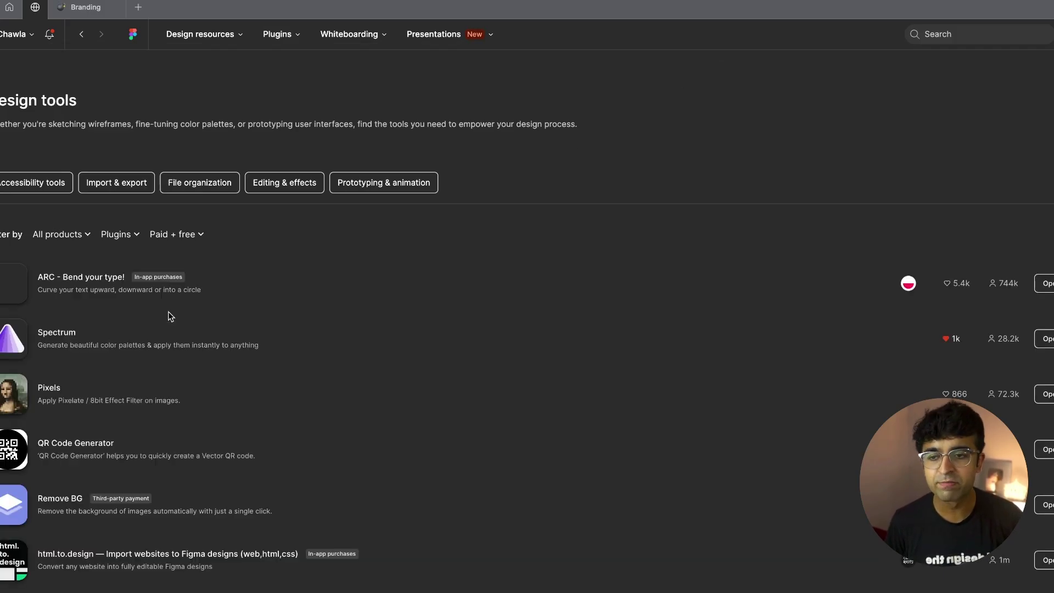
left_click(181, 234)
left_click(181, 234)
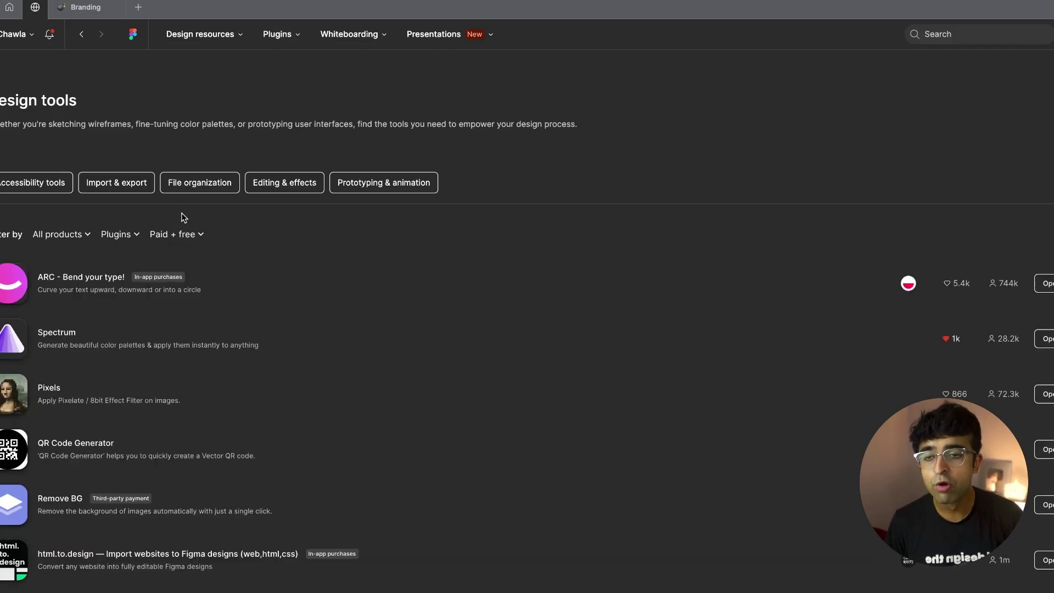
left_click(115, 234)
left_click(116, 226)
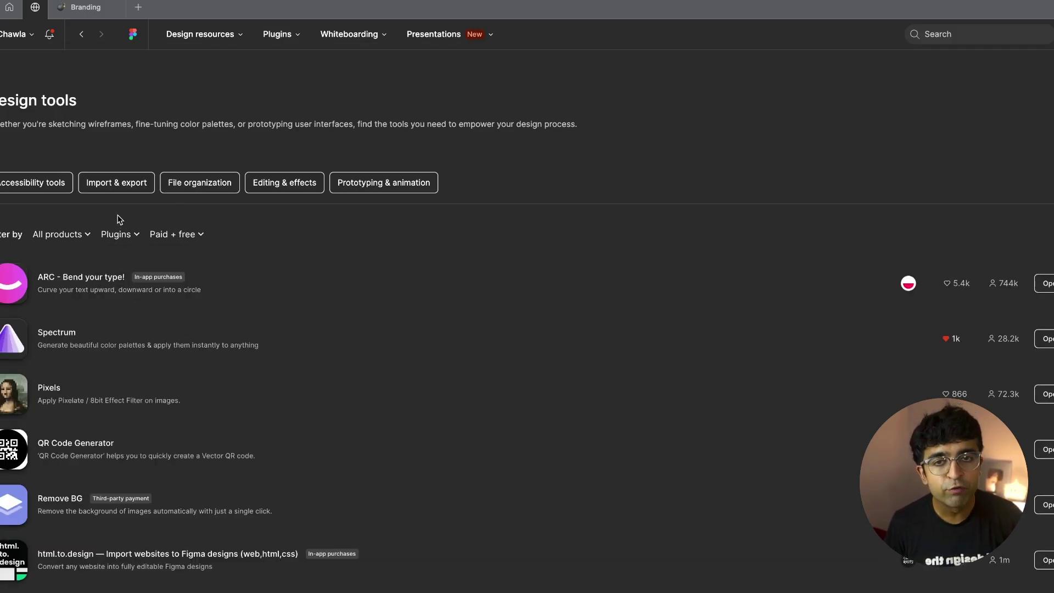
left_click(68, 236)
left_click(68, 236)
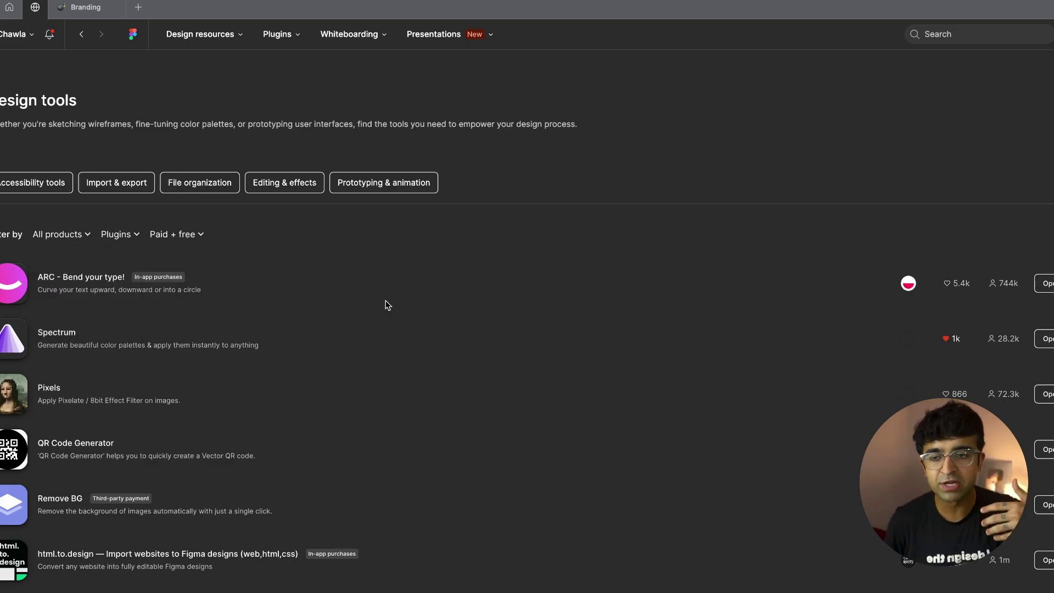
scroll(396, 296, "down", 8)
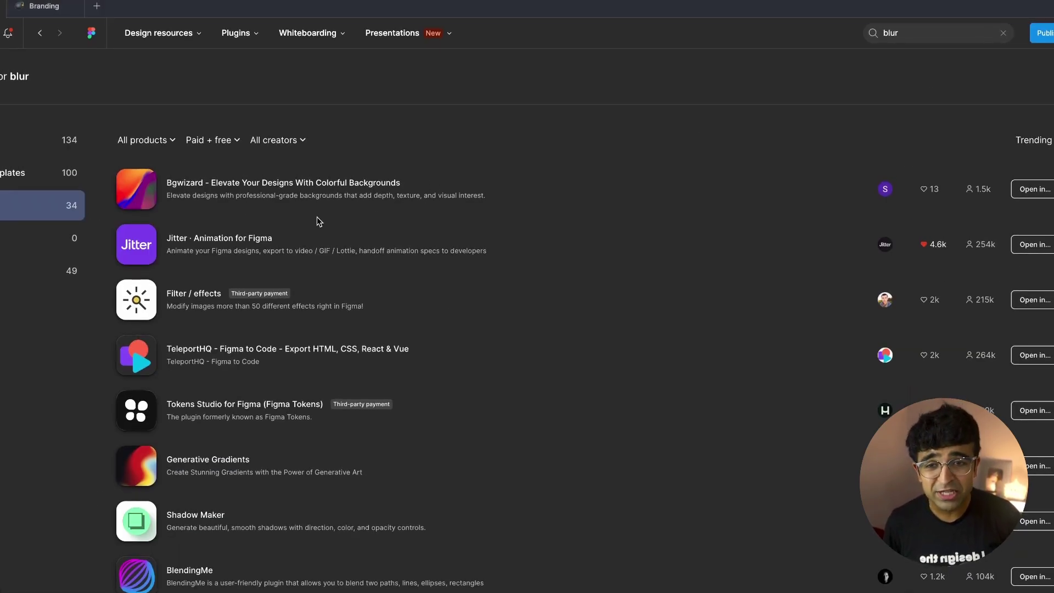
left_click(320, 90)
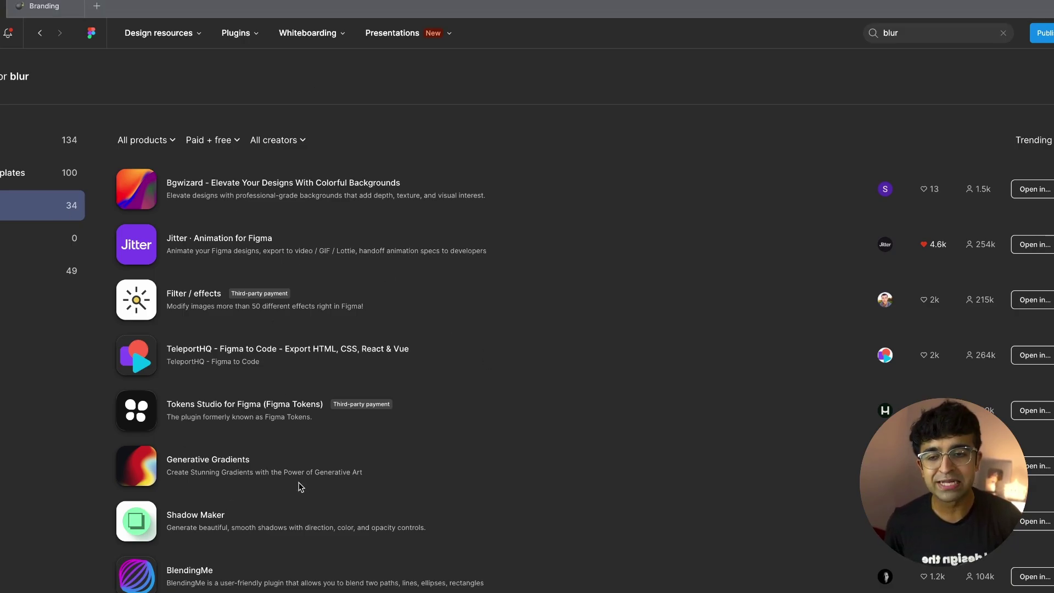
scroll(303, 486, "down", 8)
scroll(303, 486, "up", 8)
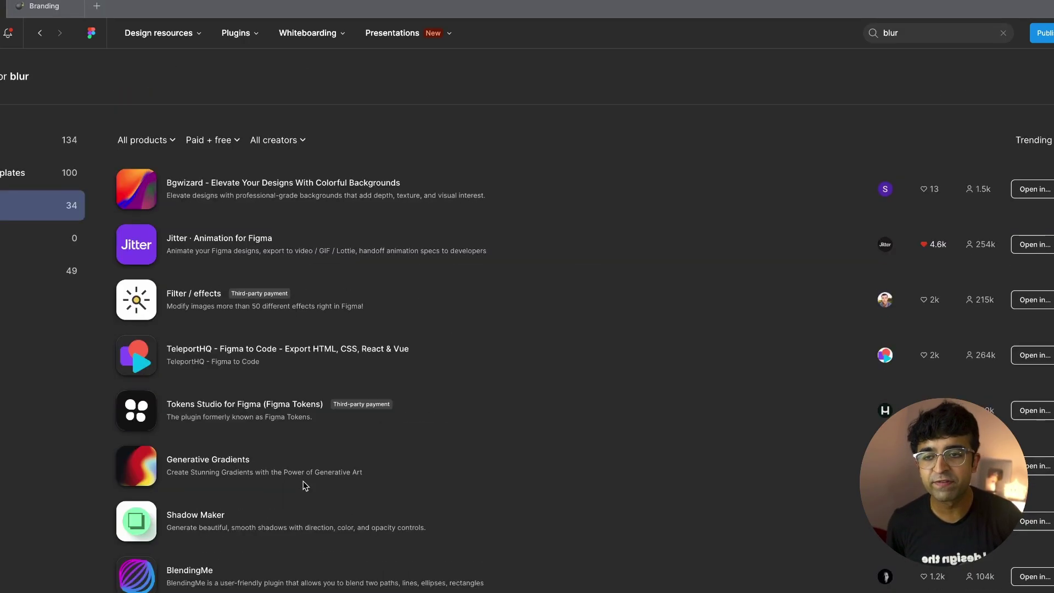
left_click(91, 33)
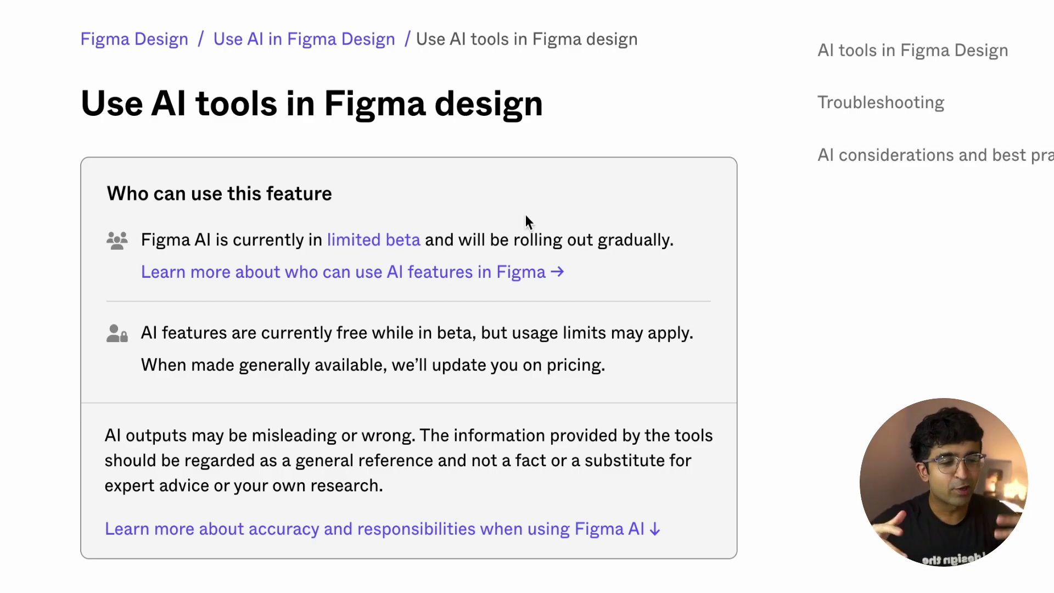
Highlight the note that AI features are free in beta and the usage-limits clause.
double_click(146, 333)
left_click_drag(212, 328, 473, 325)
left_click(507, 324)
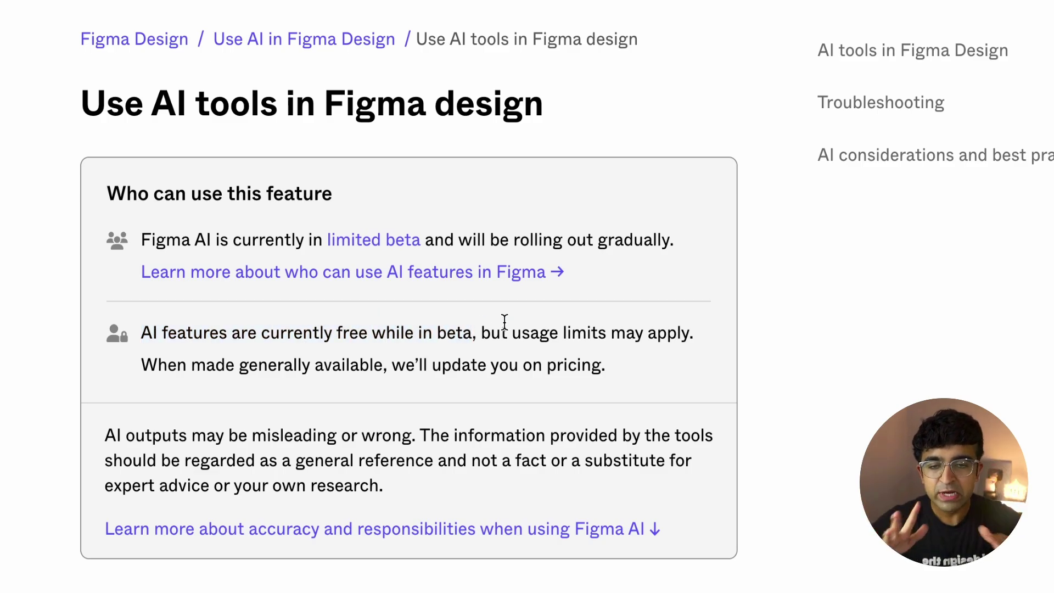
left_click_drag(488, 330, 696, 330)
left_click(710, 320)
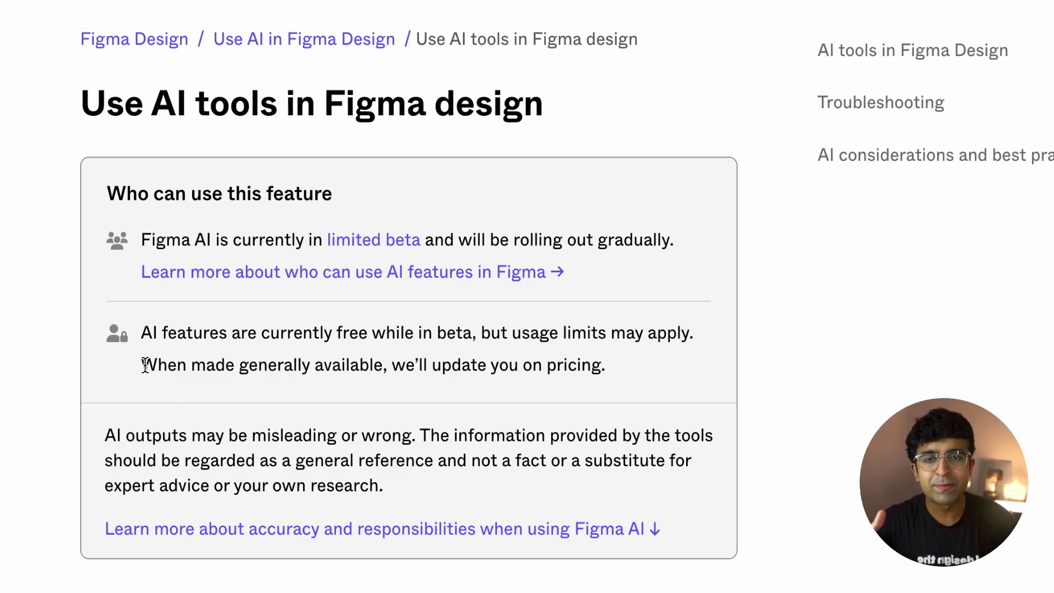
Highlight the sentence about future AI pricing, including in the Make an image with AI note.
left_click_drag(144, 365, 610, 360)
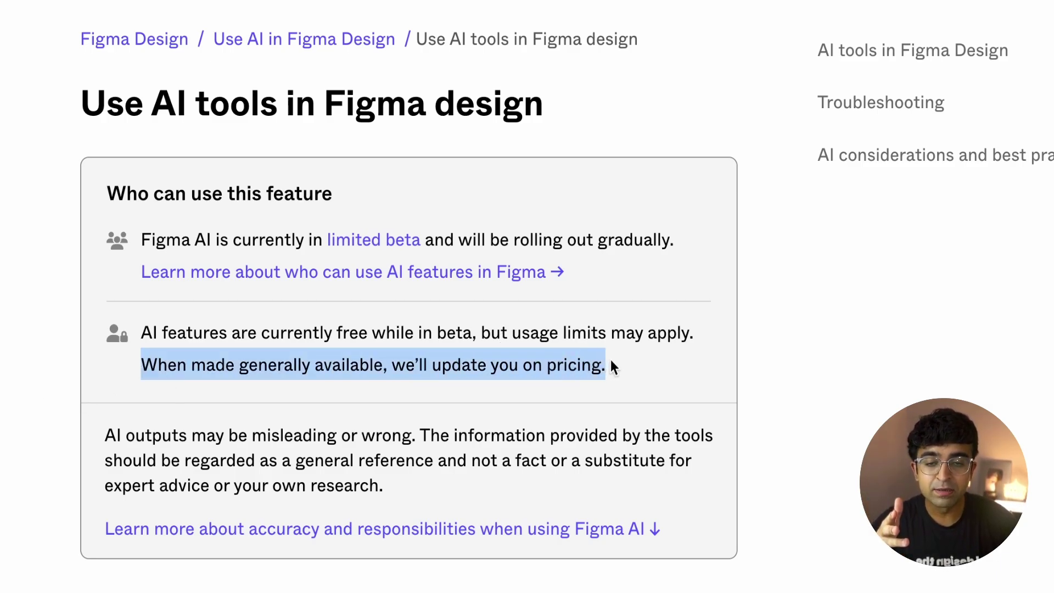
left_click(596, 382)
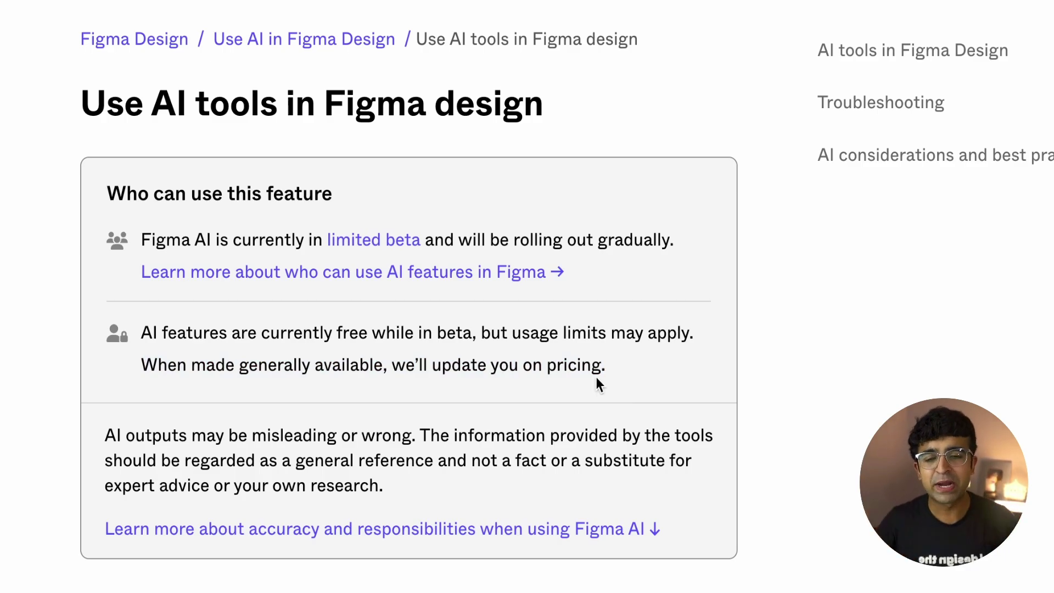
left_click_drag(613, 363, 137, 367)
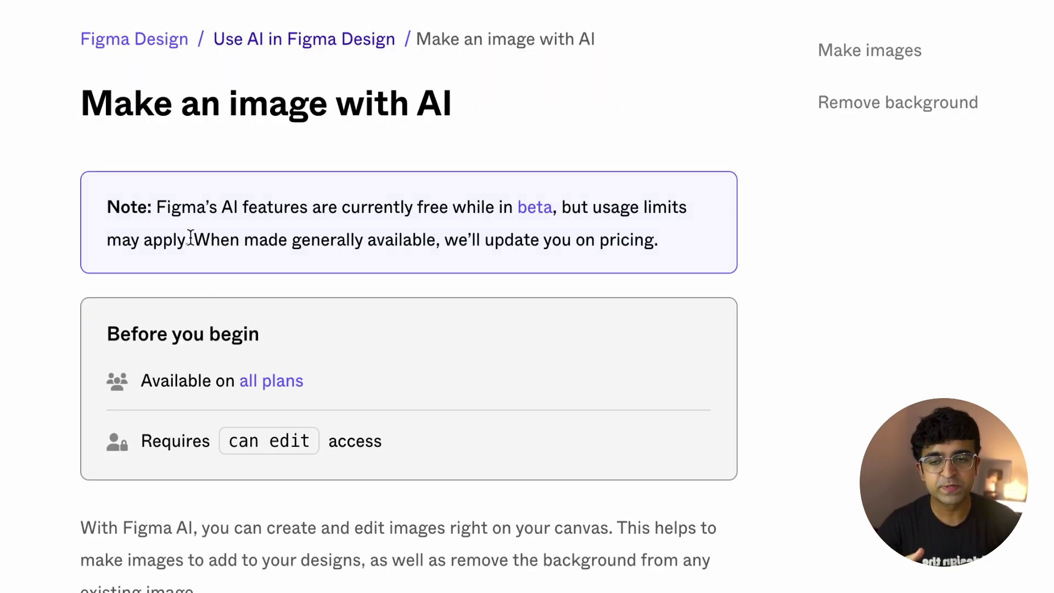
left_click_drag(191, 237, 659, 239)
left_click(693, 239)
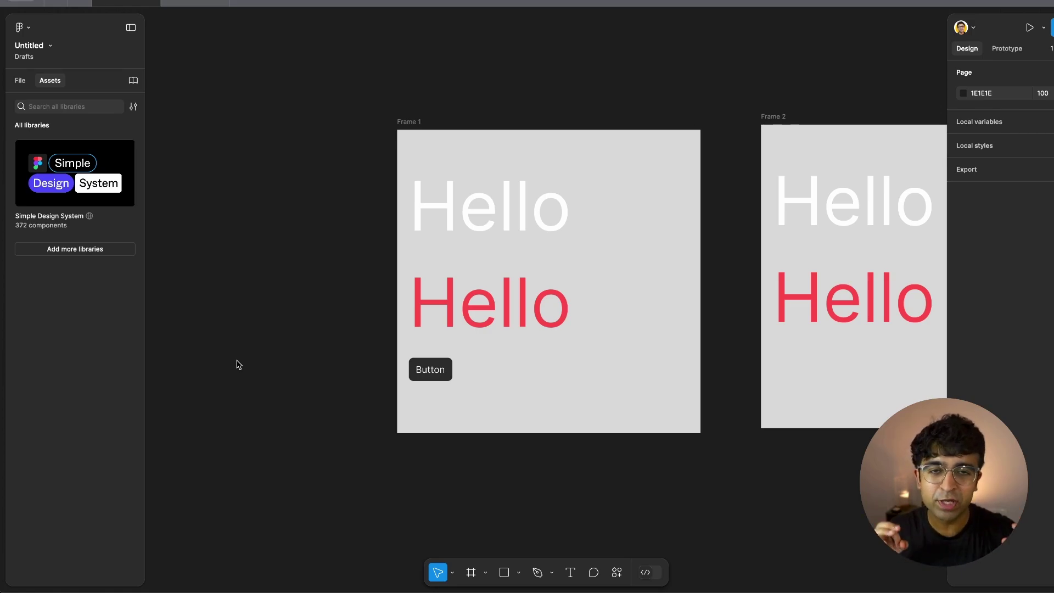
Select the red Hello, try a fixed text width then undo, and search Actions for 'auto layout'.
left_click(489, 302)
key("super+k")
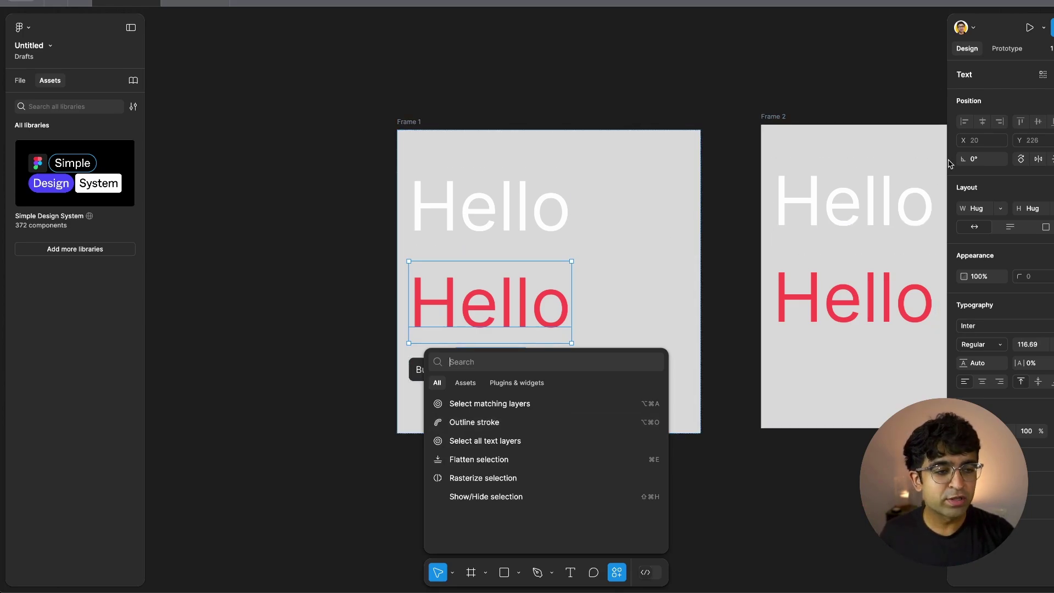
left_click(977, 211)
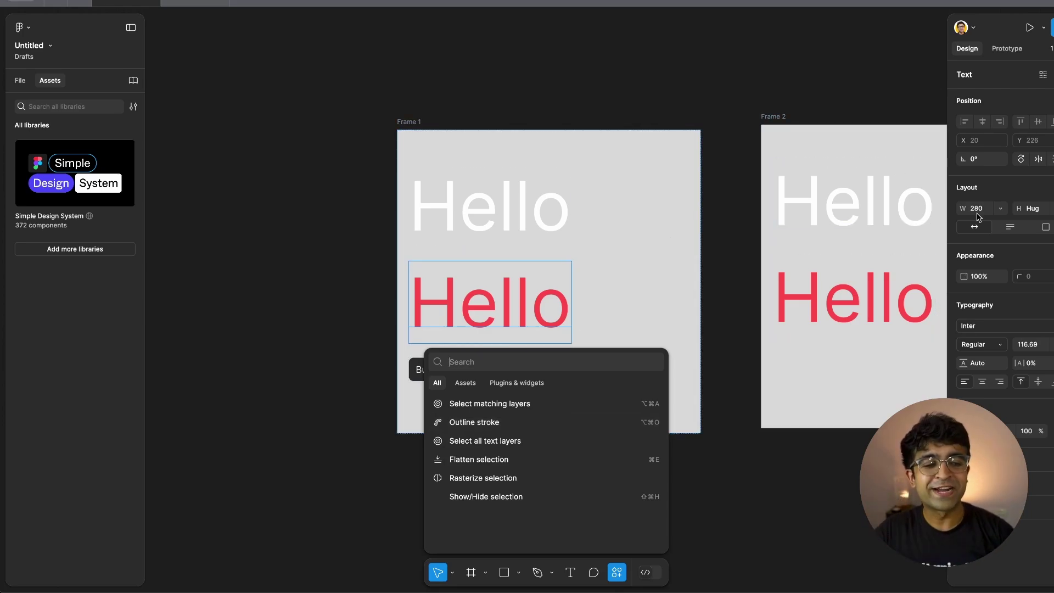
key("super+z")
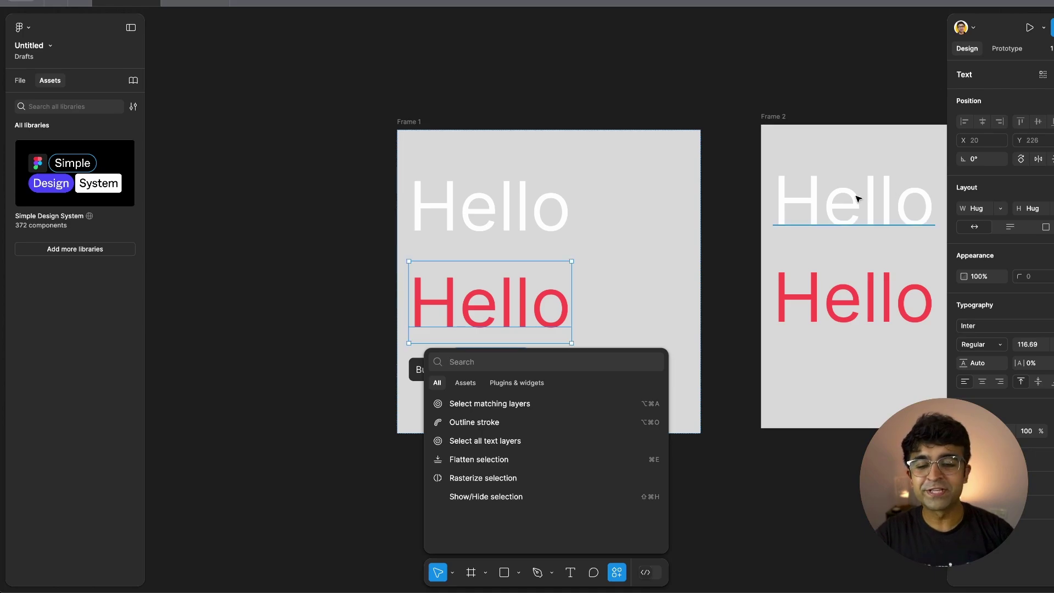
left_click(617, 574)
left_click(615, 573)
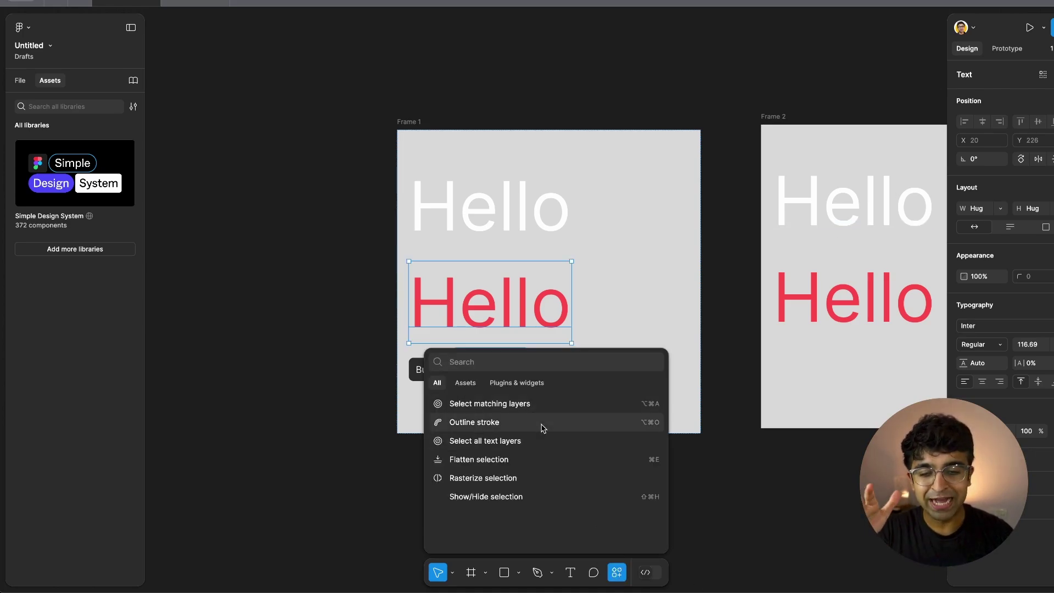
type("auto")
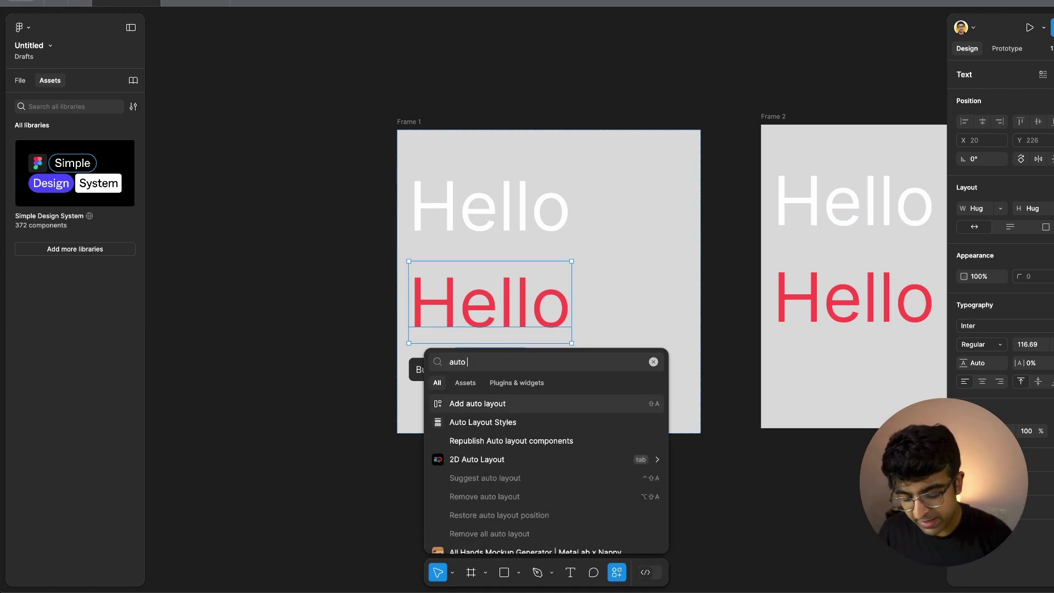
type(" layout")
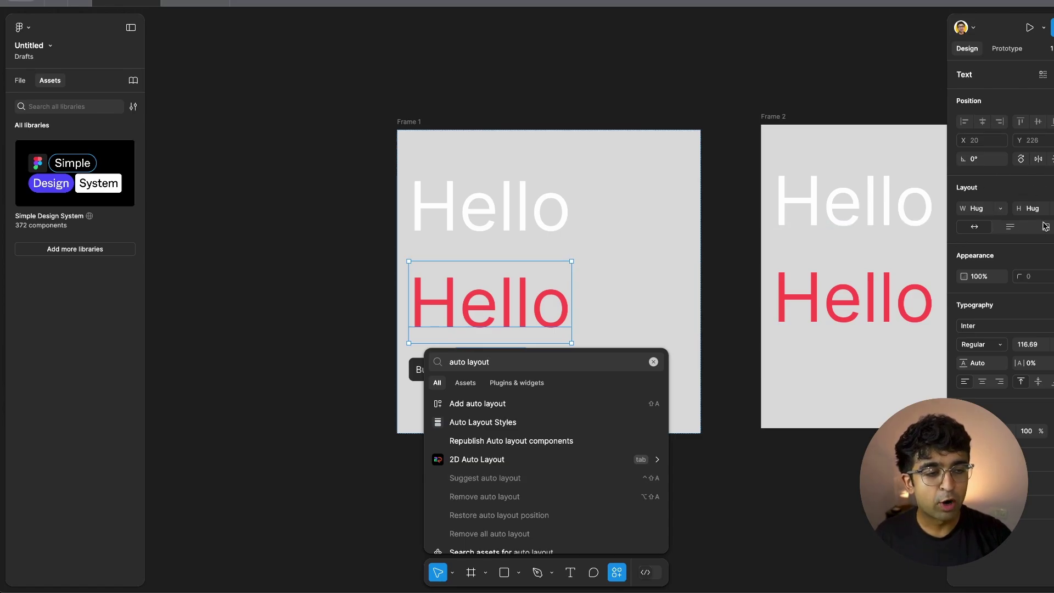
key("Escape")
Remove Frame 1, select both Hellos and the Button, and apply Suggest auto layout.
key("ctrl+z")
left_click_drag(317, 153, 576, 506)
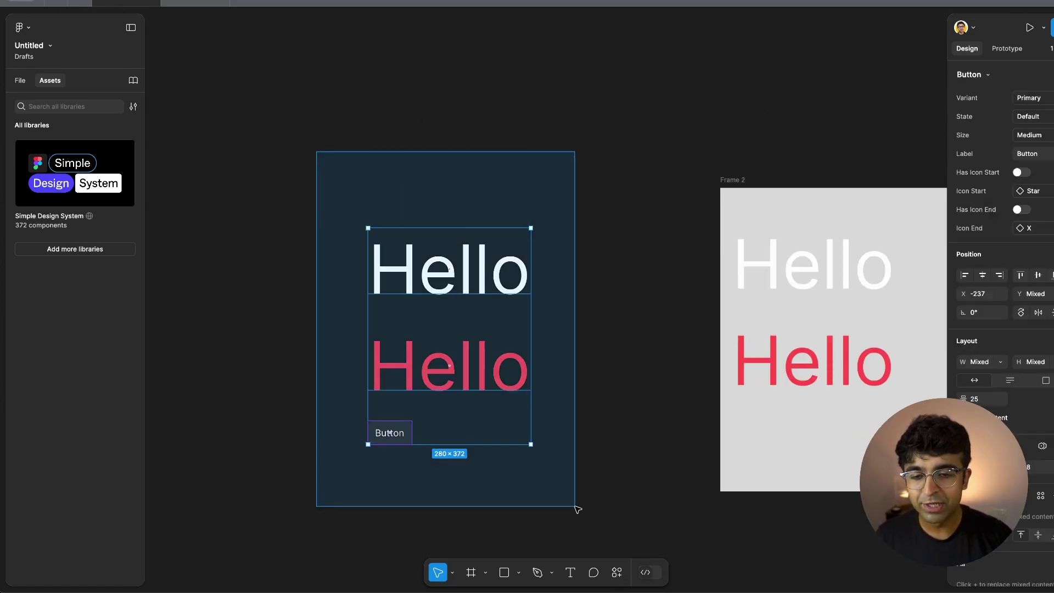
scroll(539, 457, "down", 1)
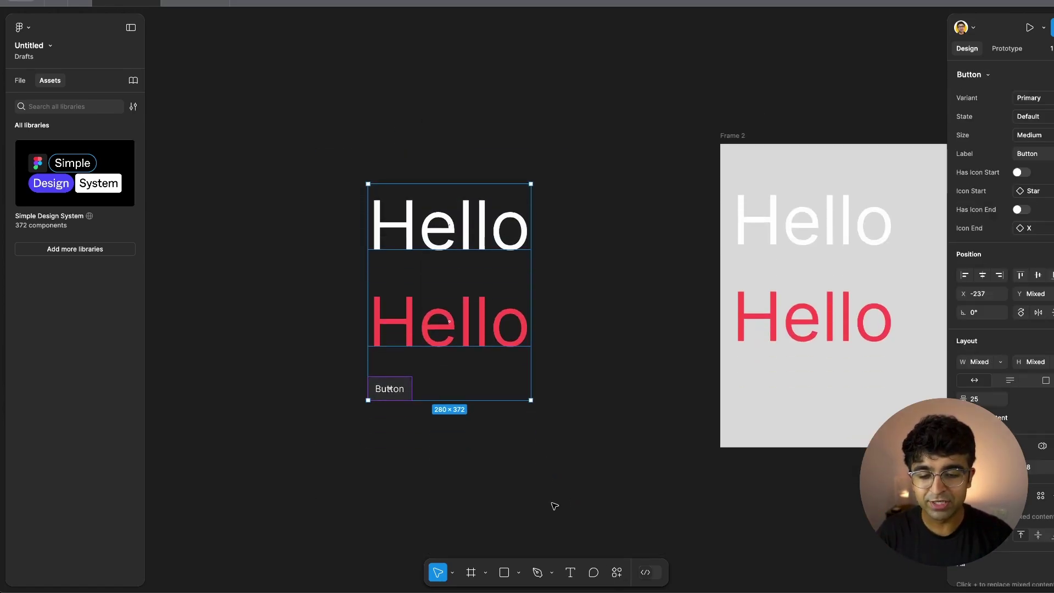
key("super+k")
type("sugget")
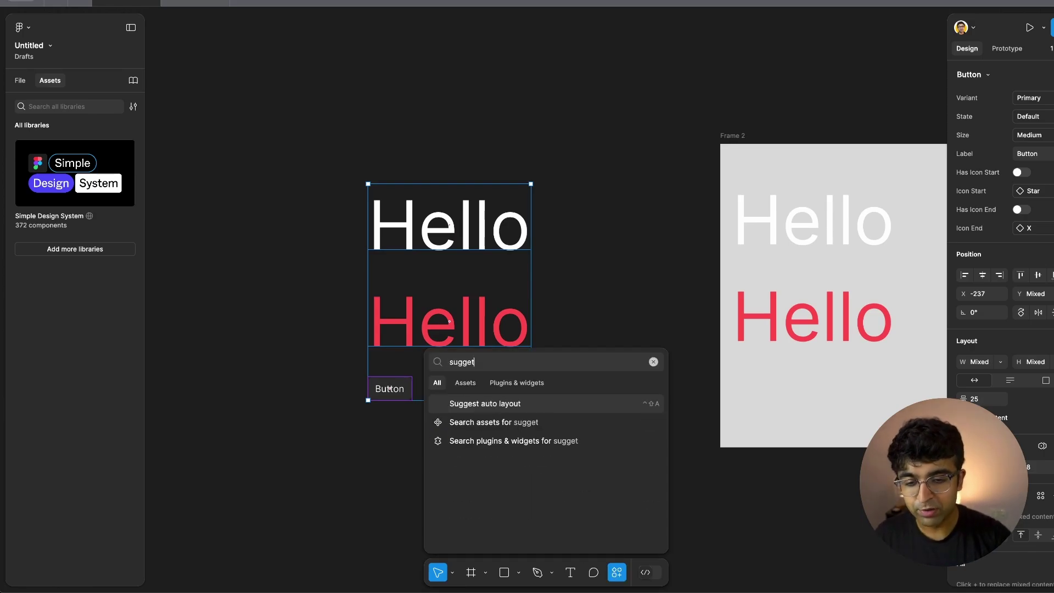
left_click(506, 404)
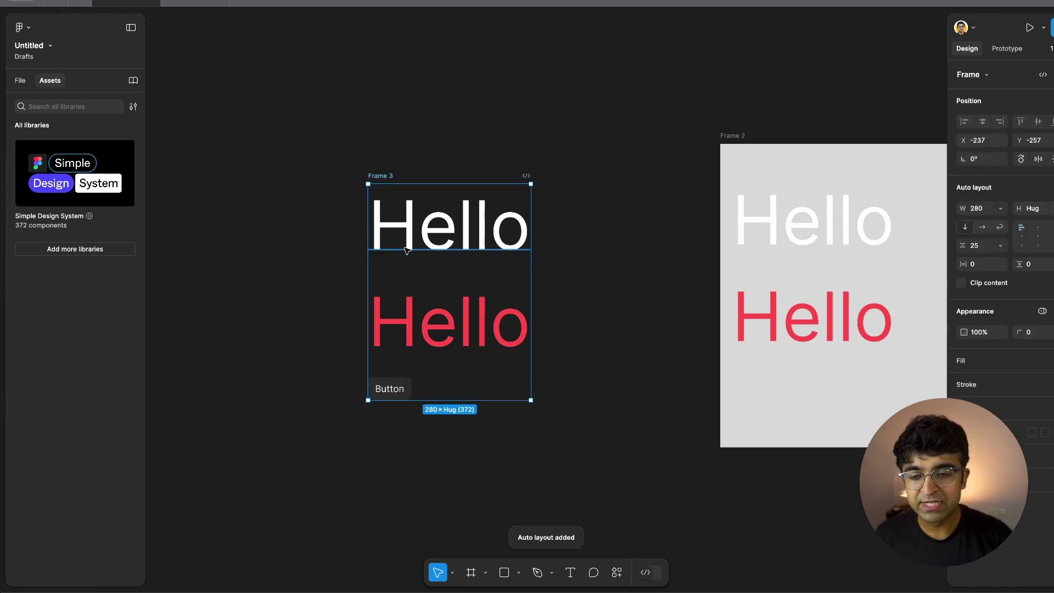
Try moving the top Hello within the new layout, then delete Frame 3.
left_click(420, 242)
left_click_drag(420, 242, 547, 225)
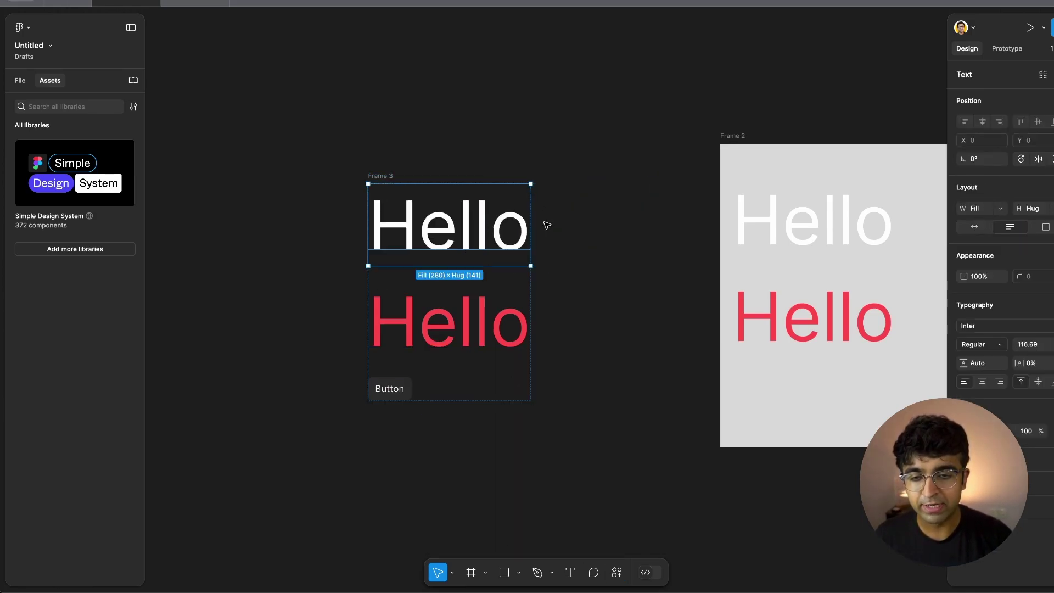
key("Escape")
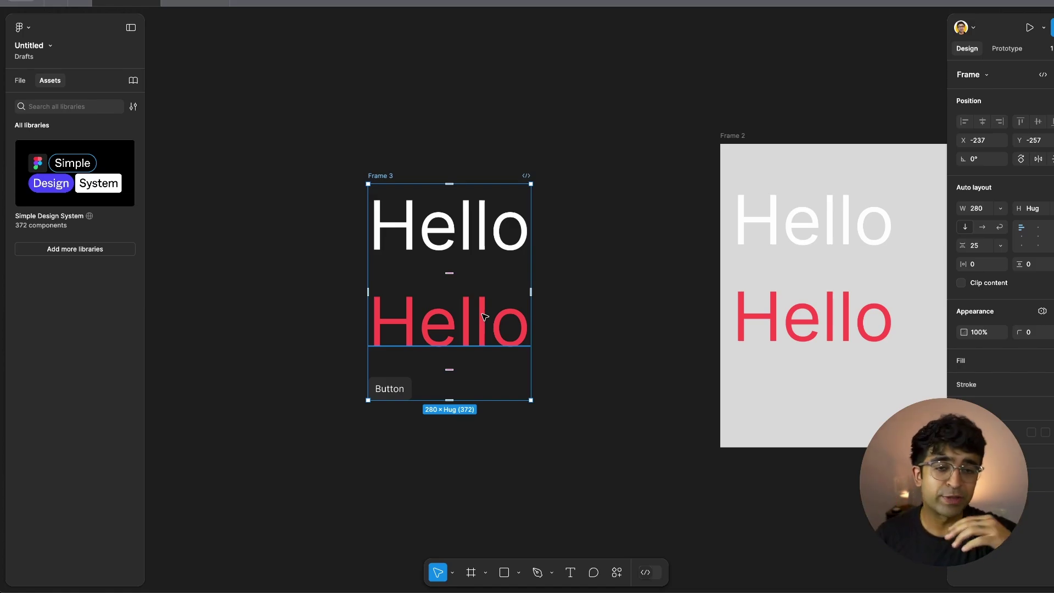
key("Delete")
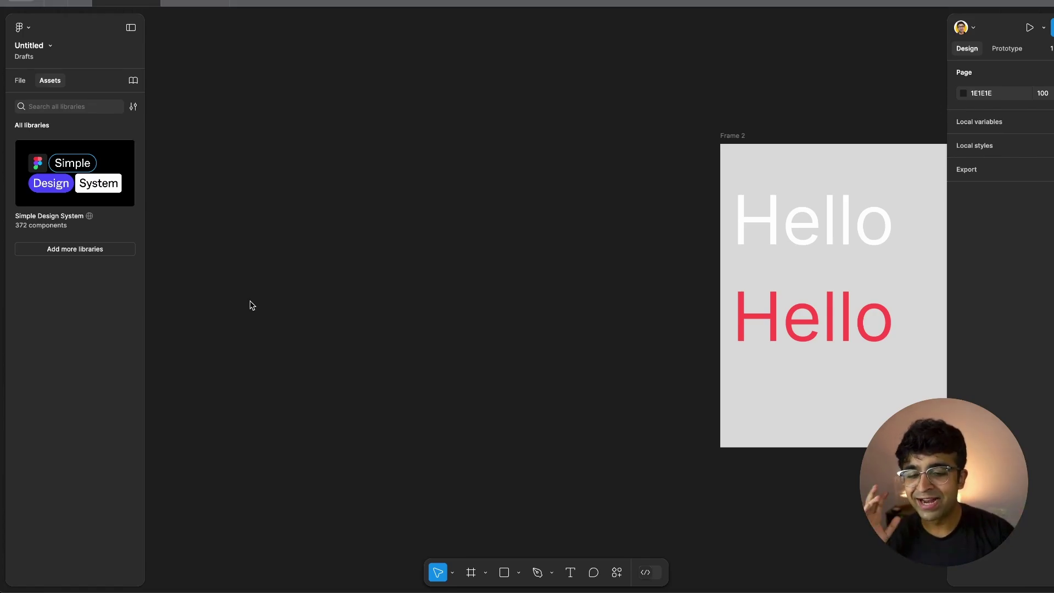
Browse the plugins and widgets list in Actions, viewing the Trace Image plugin details.
left_click(619, 574)
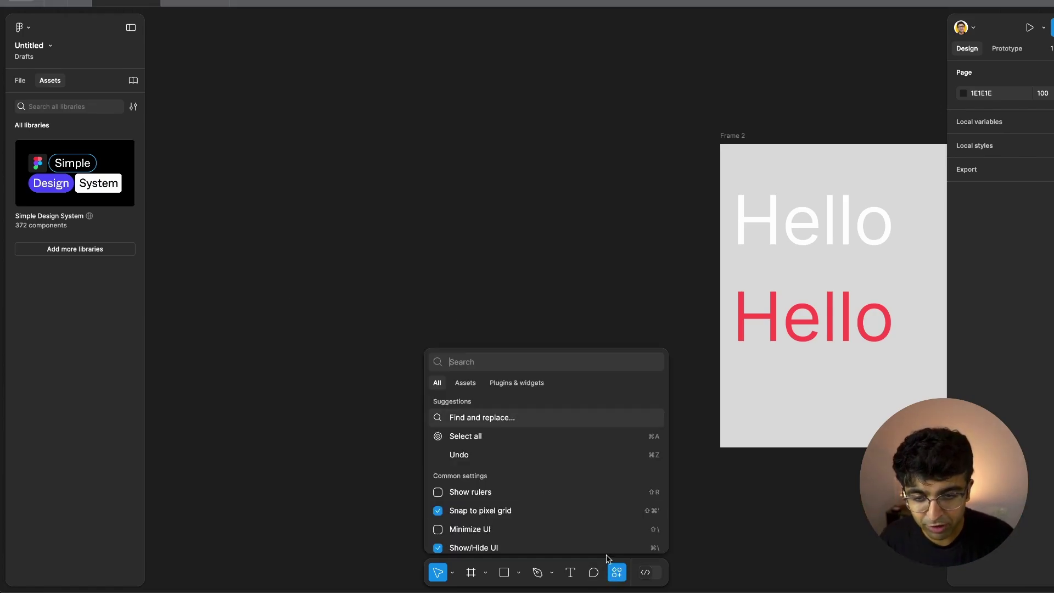
left_click(524, 384)
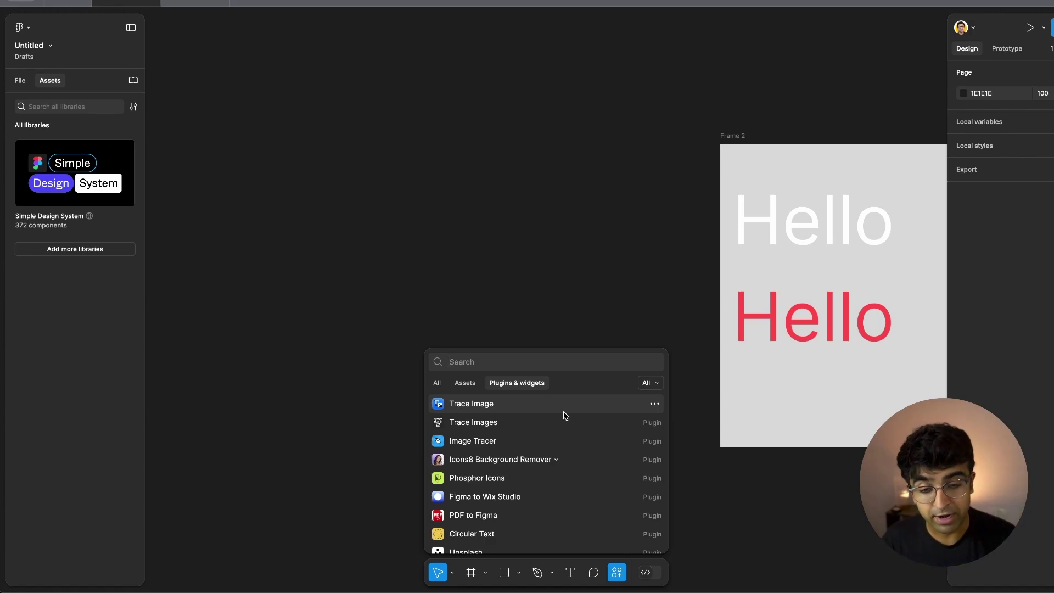
left_click(655, 405)
left_click(639, 426)
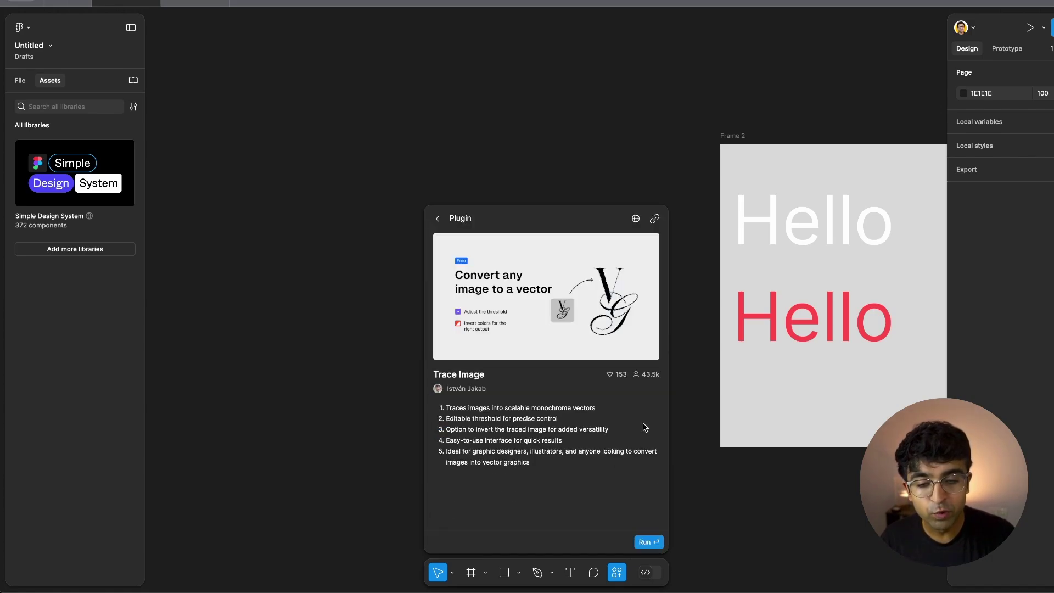
left_click(437, 220)
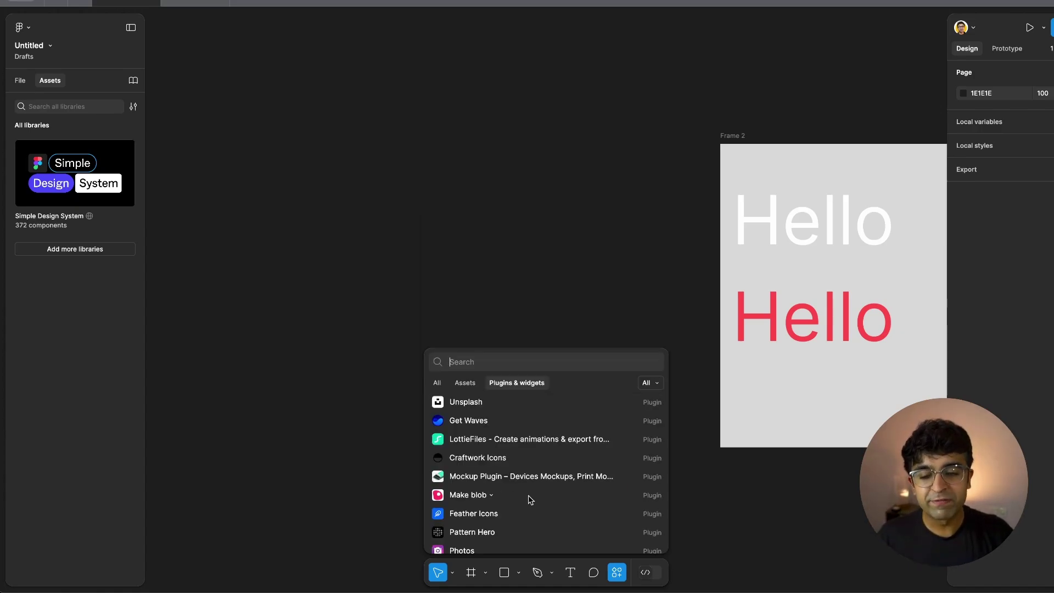
scroll(531, 499, "down", 10)
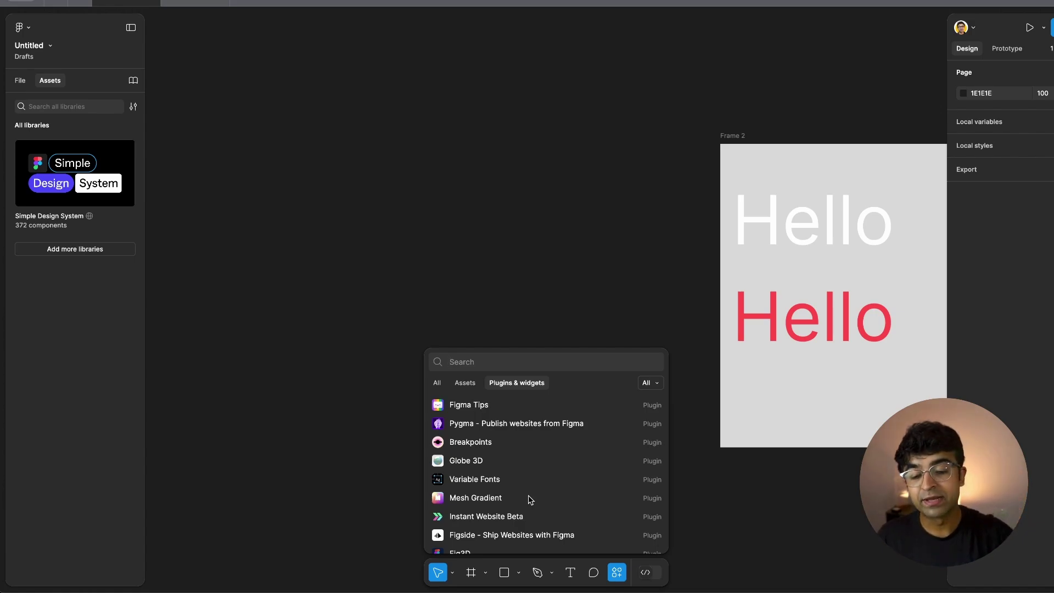
scroll(530, 499, "down", 5)
scroll(560, 450, "down", 5)
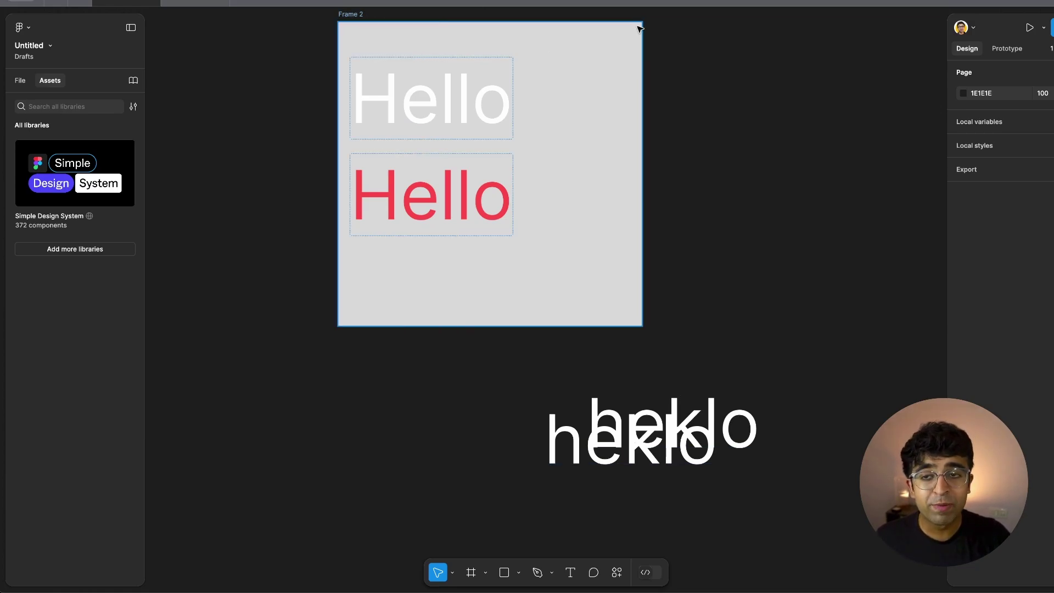
left_click(743, 440)
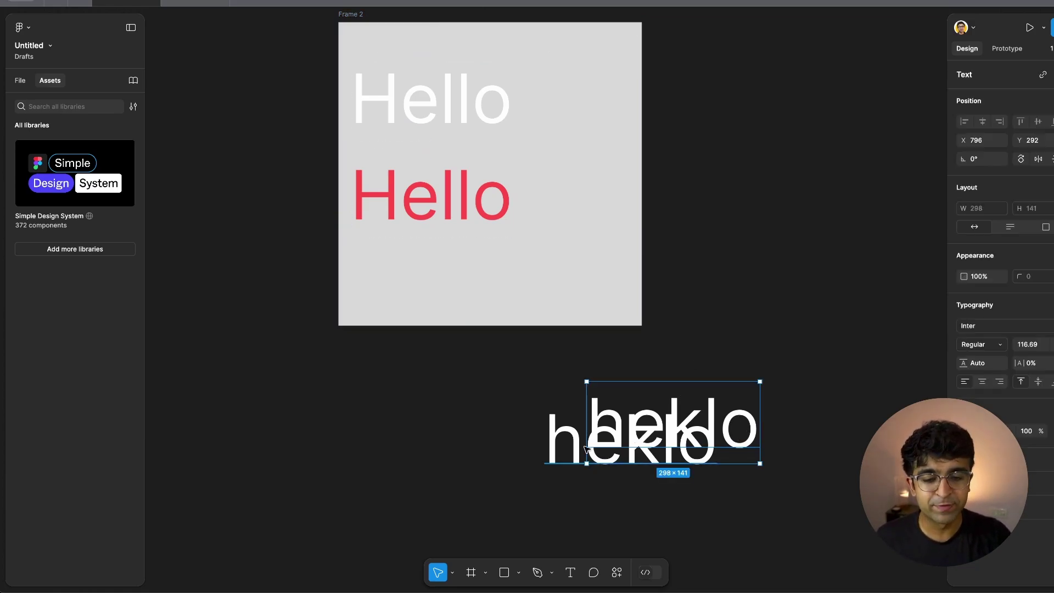
left_click(579, 448, "shift")
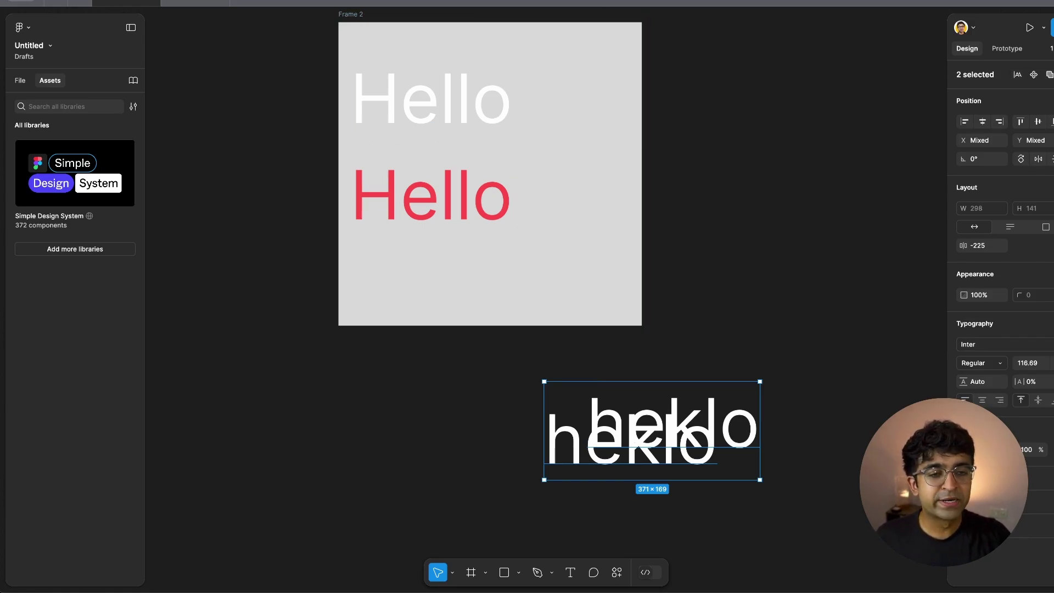
left_click(1050, 75)
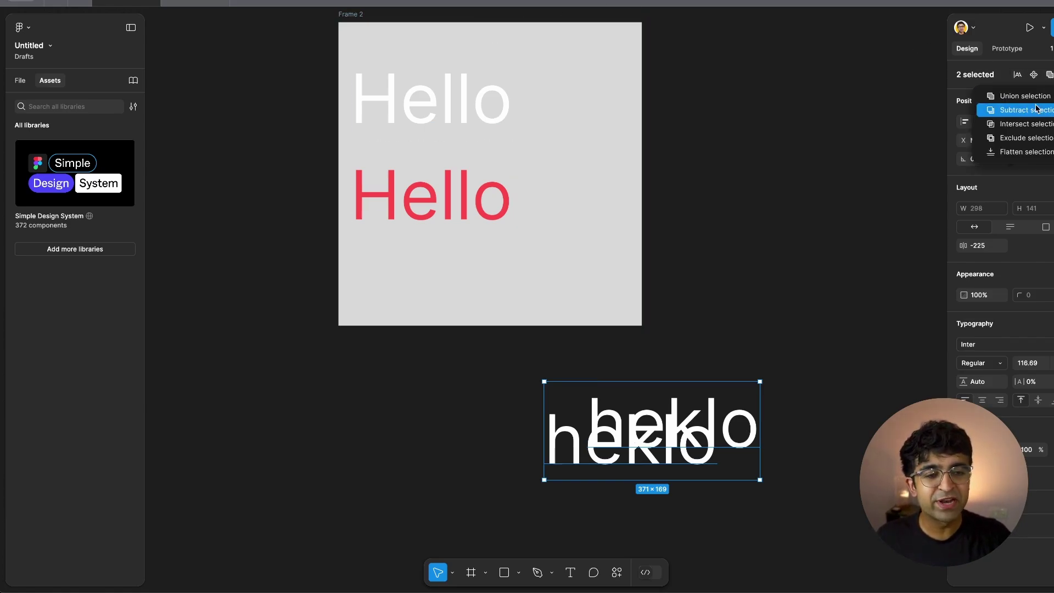
left_click(1049, 75)
left_click(1050, 75)
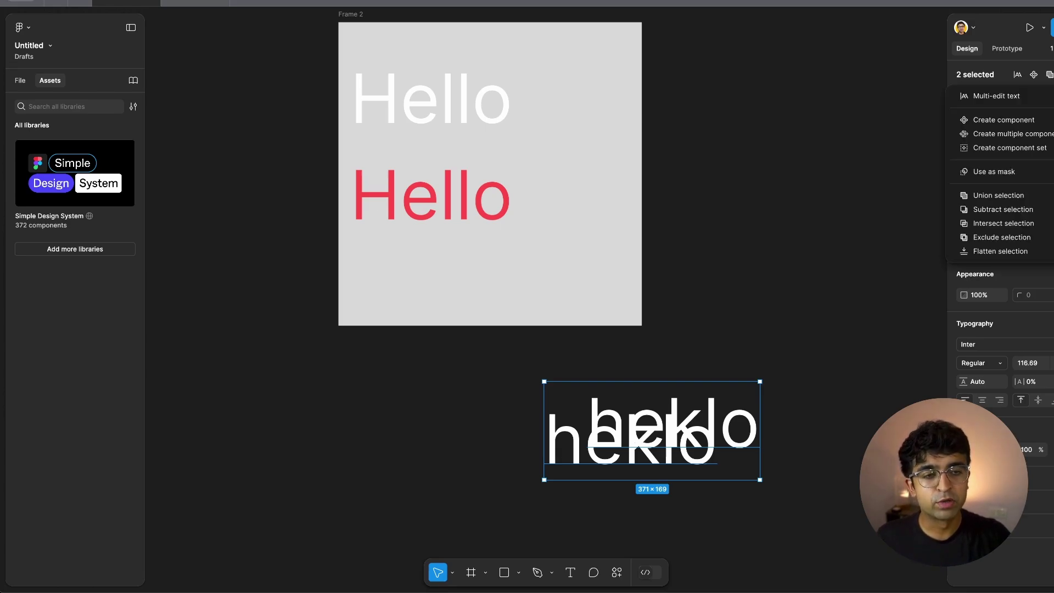
left_click(1049, 74)
left_click(1050, 75)
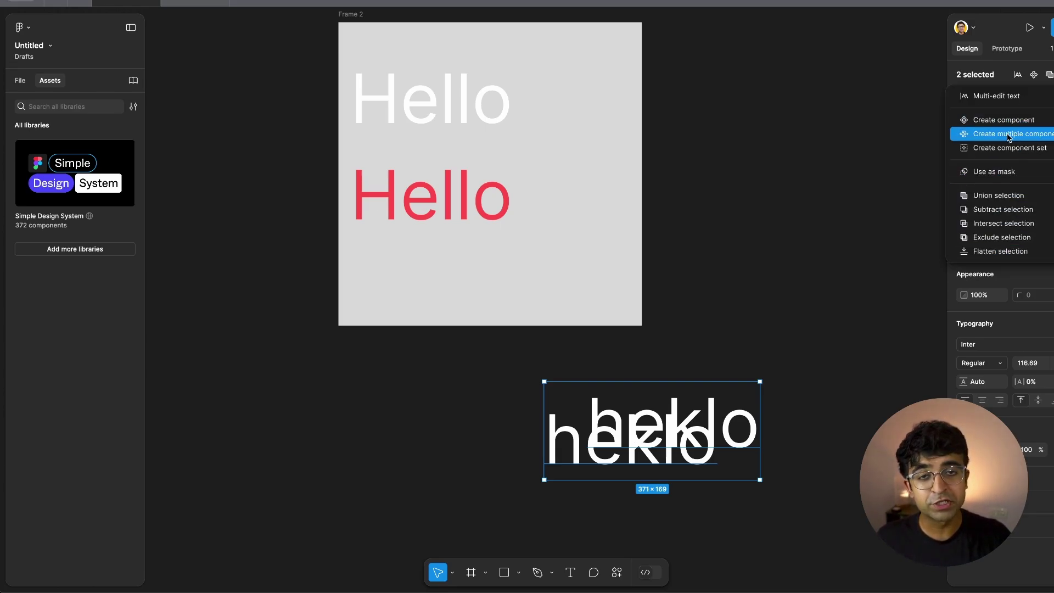
left_click(1049, 75)
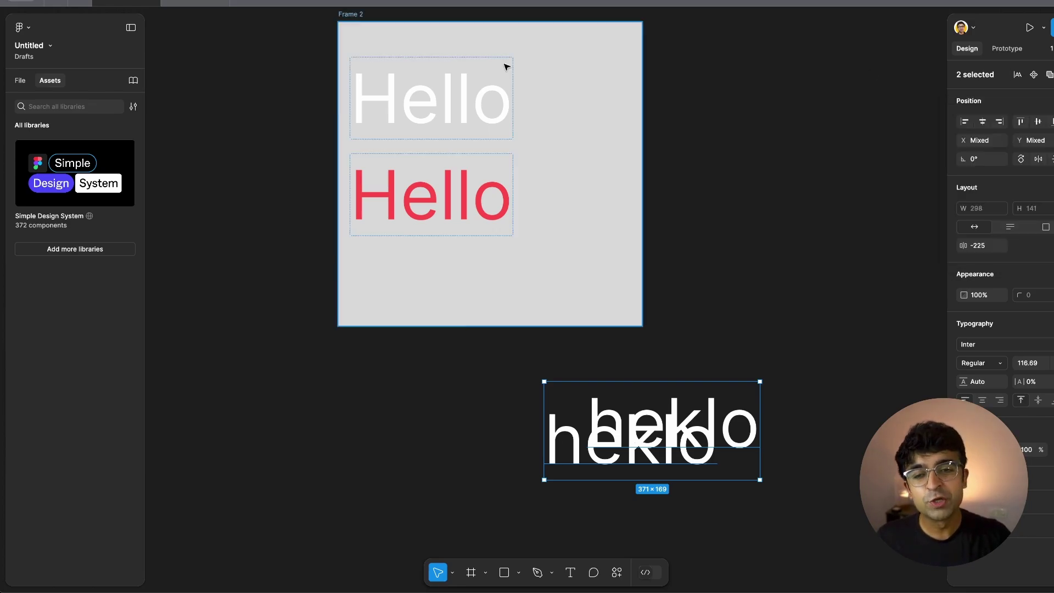
left_click(1050, 75)
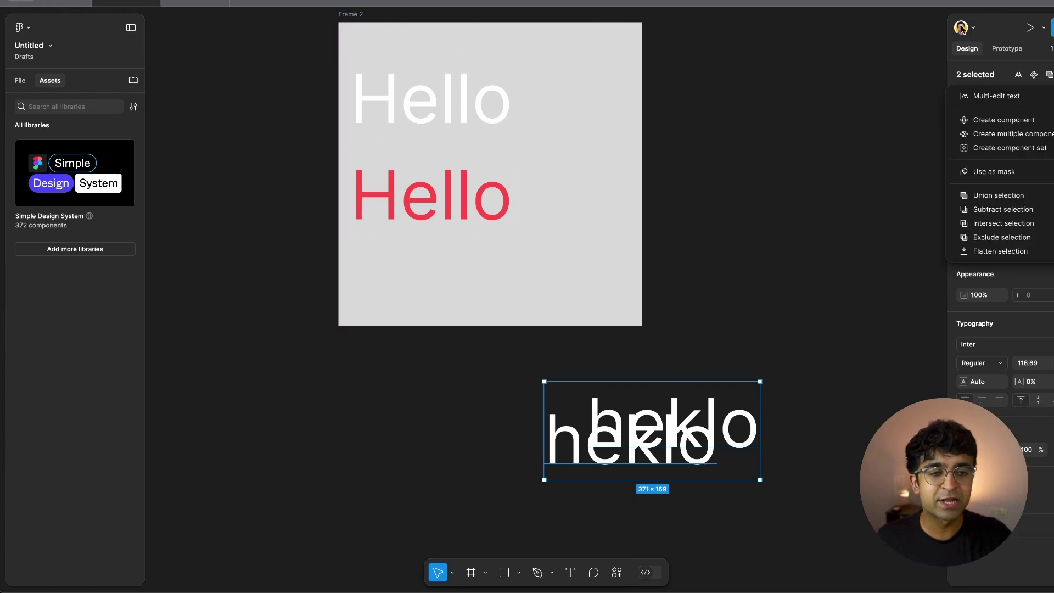
key("Escape")
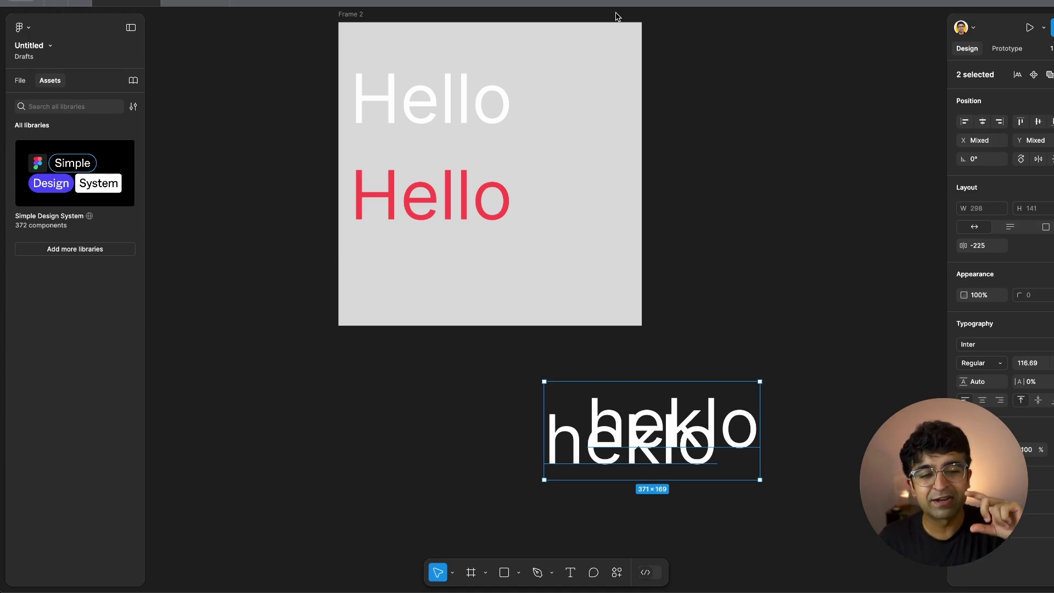
left_click(219, 287)
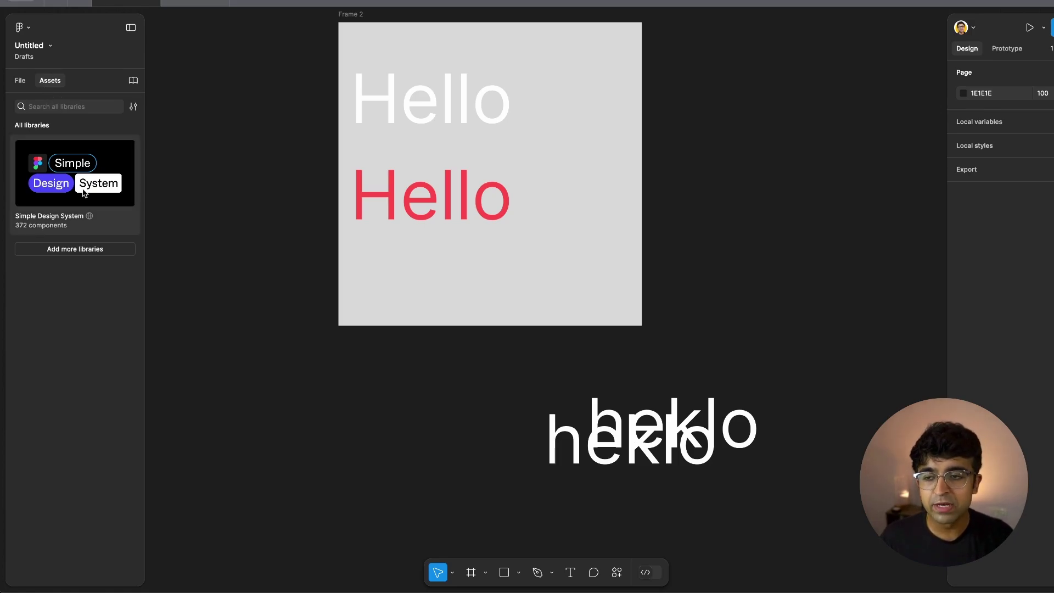
Browse UI kits in the Libraries modal and start searching the library list.
left_click(76, 250)
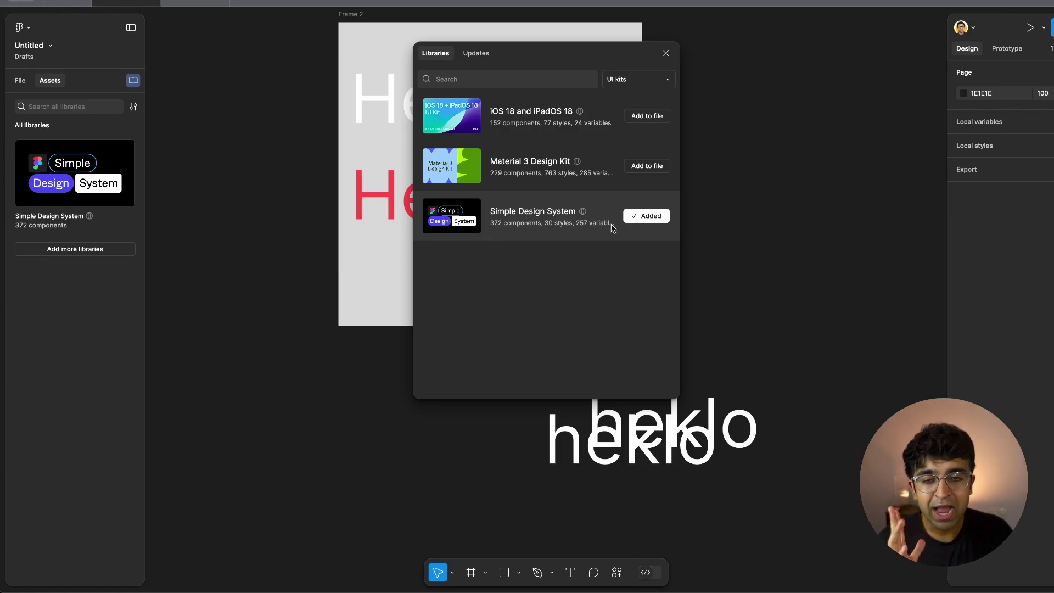
left_click(476, 77)
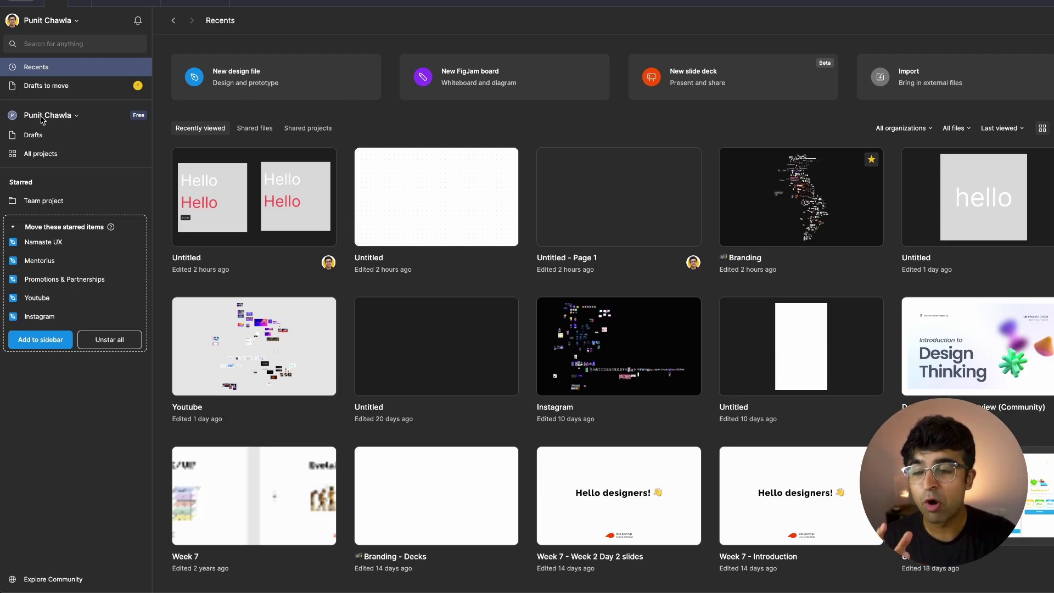
Open the teams and workspaces list and switch to another team's projects.
left_click(40, 117)
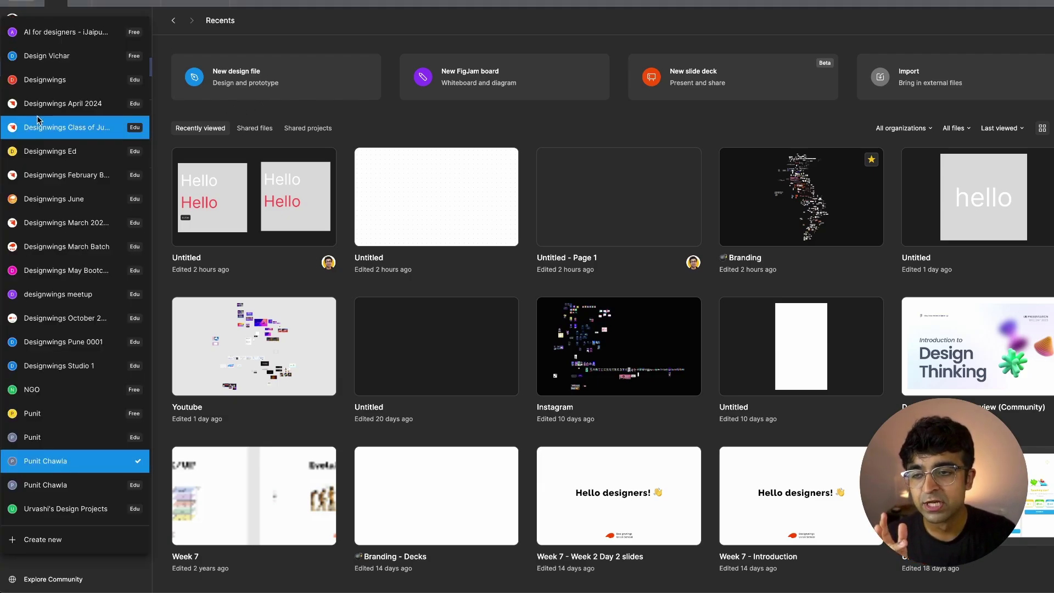
left_click(177, 135)
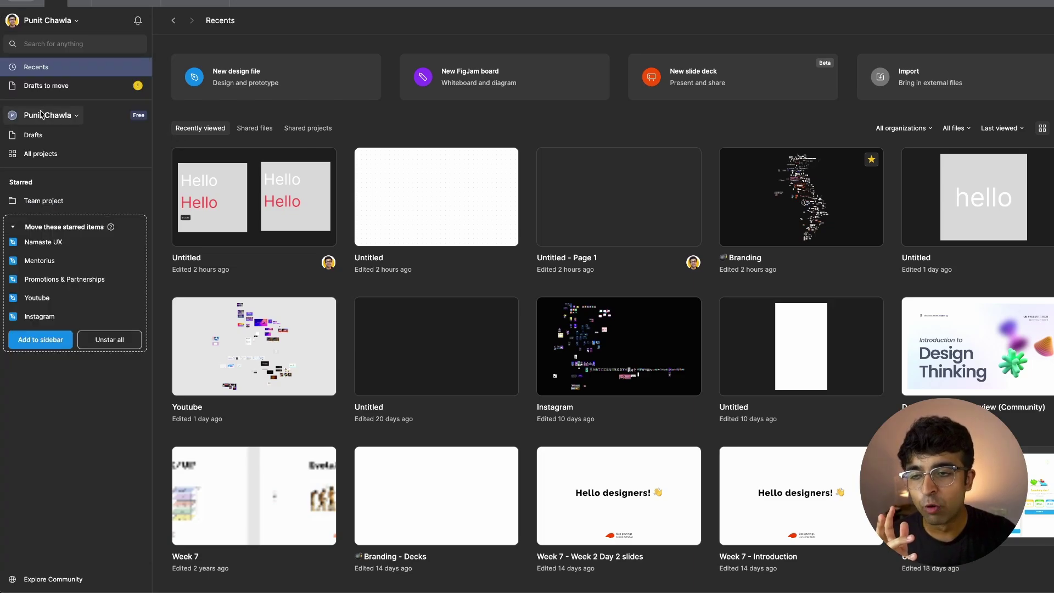
left_click(42, 115)
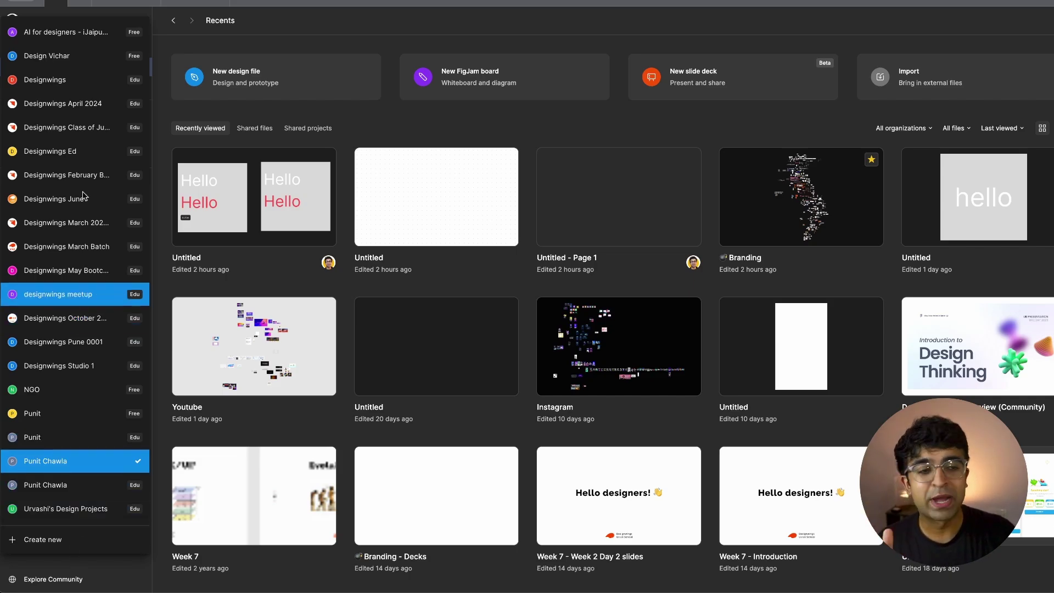
left_click(83, 174)
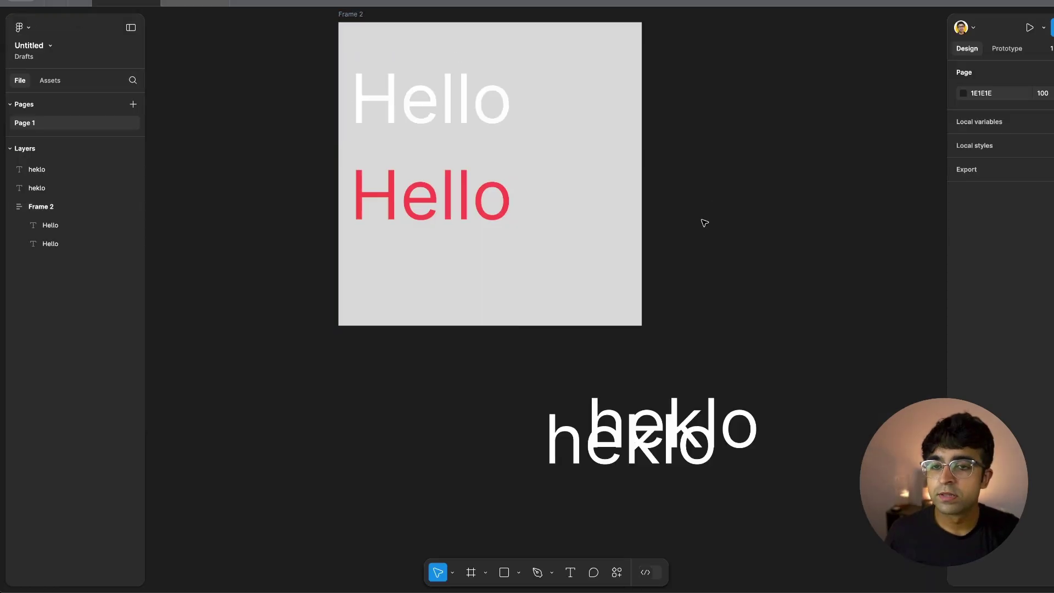
Delete the duplicate heklo text and open the Help and resources menu.
left_click(670, 418)
key("Delete")
key("Delete")
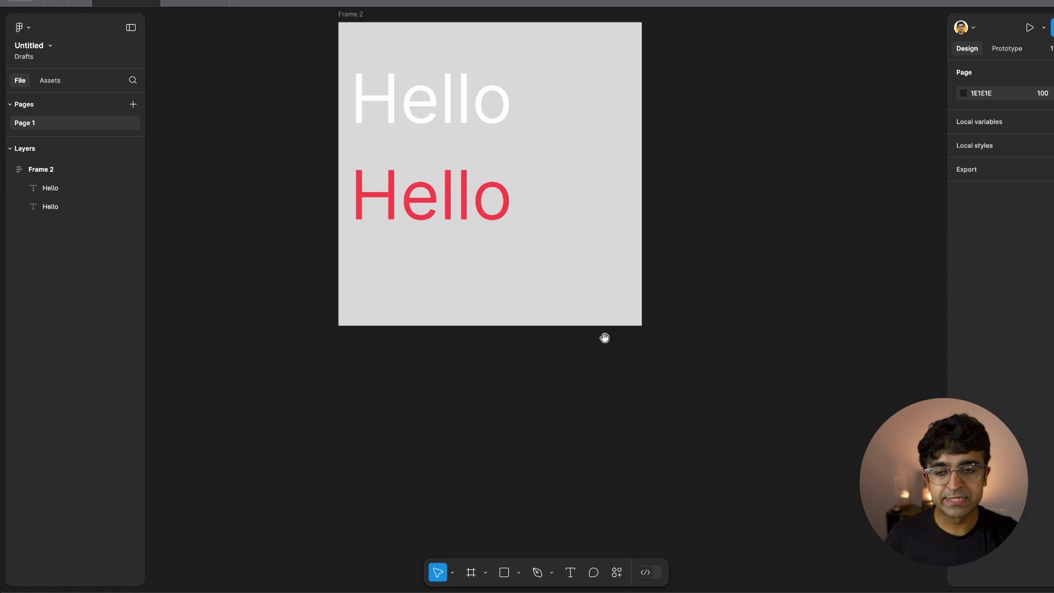
left_click_drag(602, 337, 638, 438)
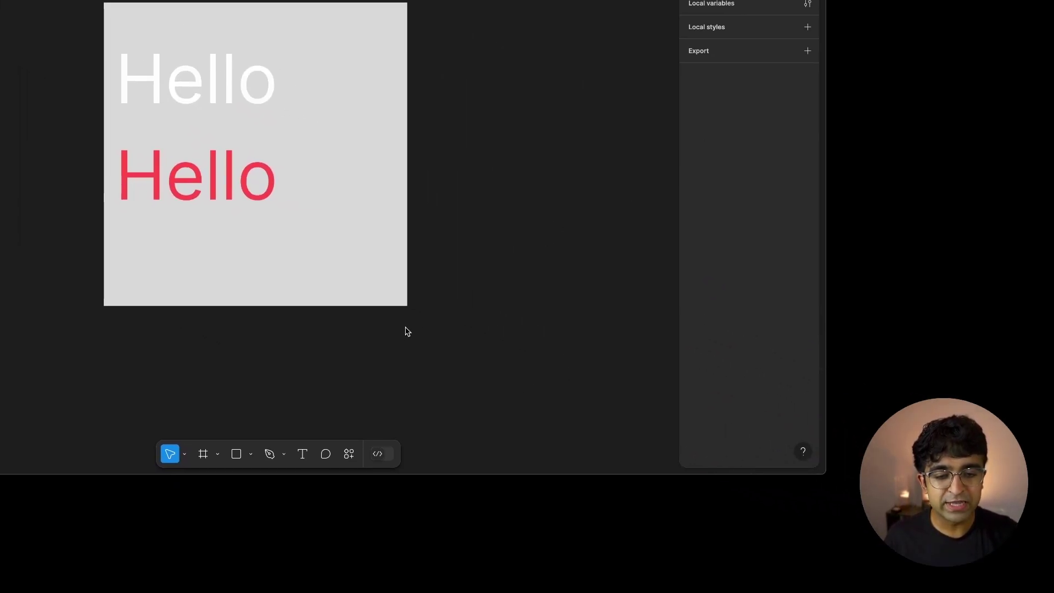
left_click(803, 452)
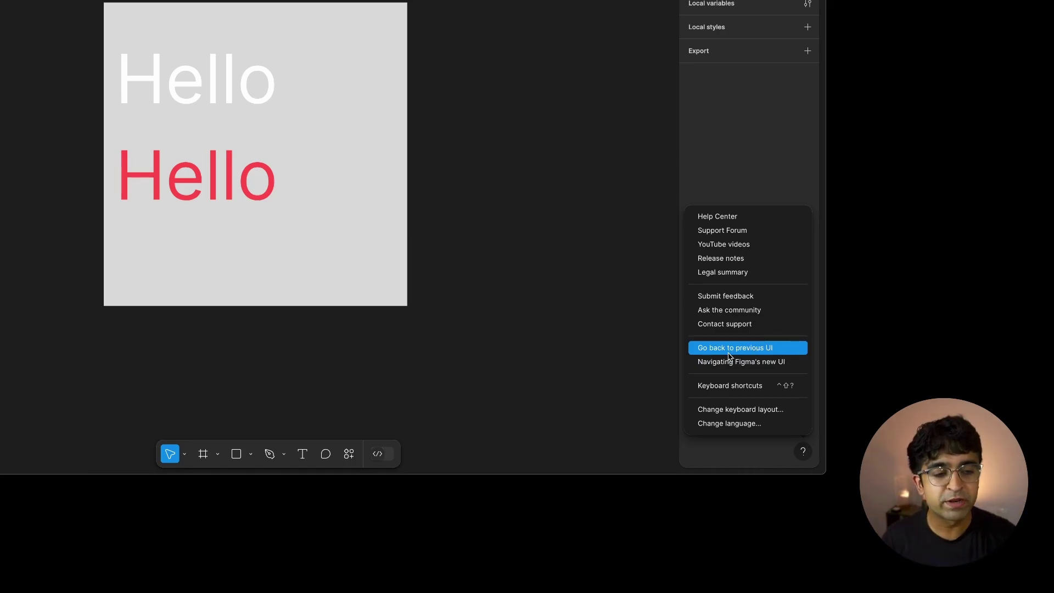
left_click(503, 175)
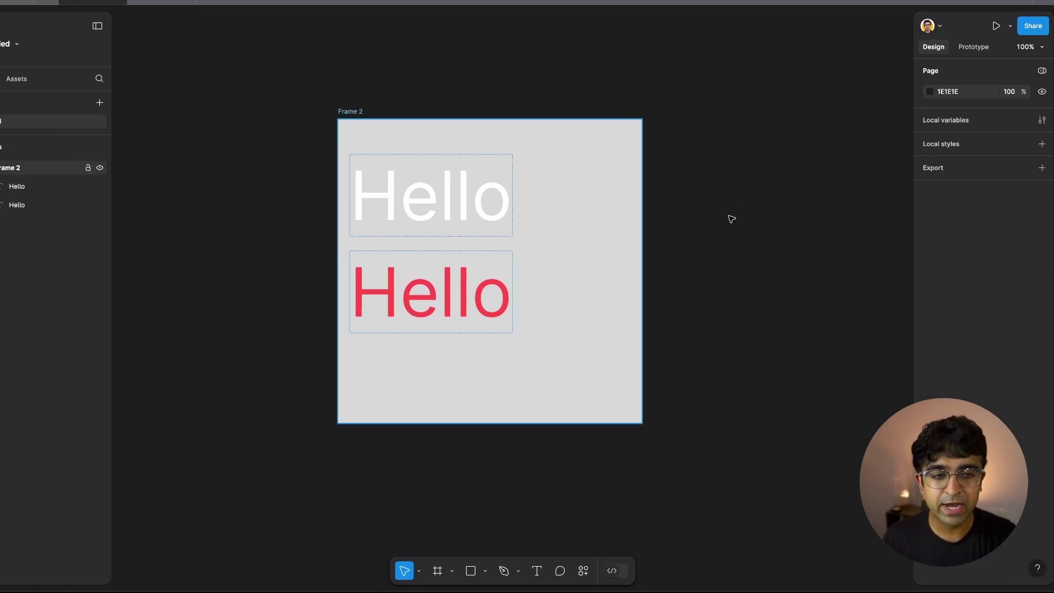
left_click(1037, 568)
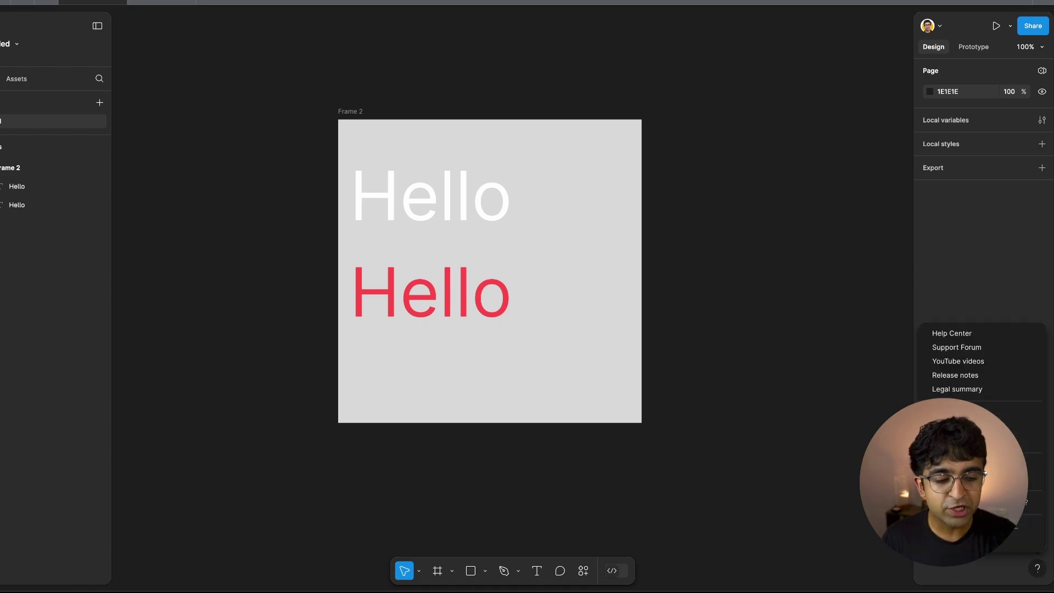
left_click(789, 449)
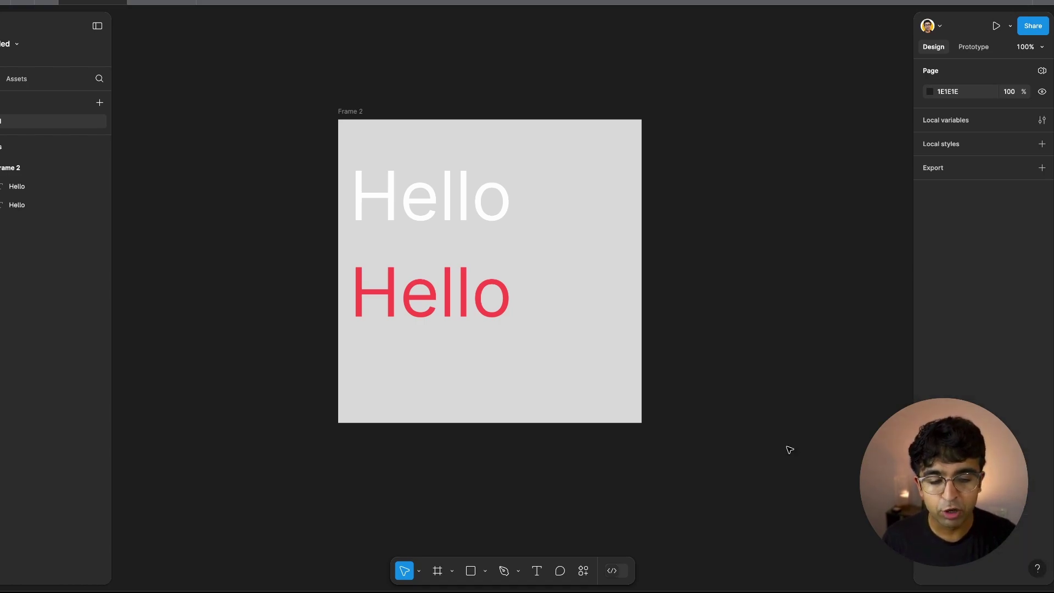